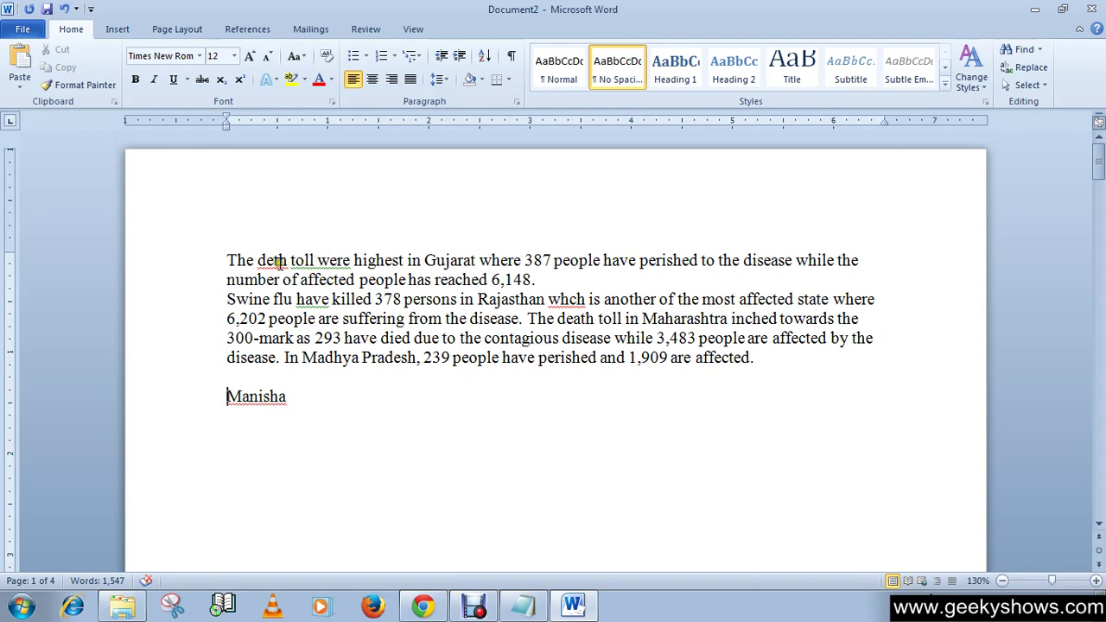
# Examine the spelling suggestions offered for the misspelled word "deth" in the first sentence
pyautogui.click(270, 261)
pyautogui.click(330, 268)
pyautogui.rightClick(268, 262)
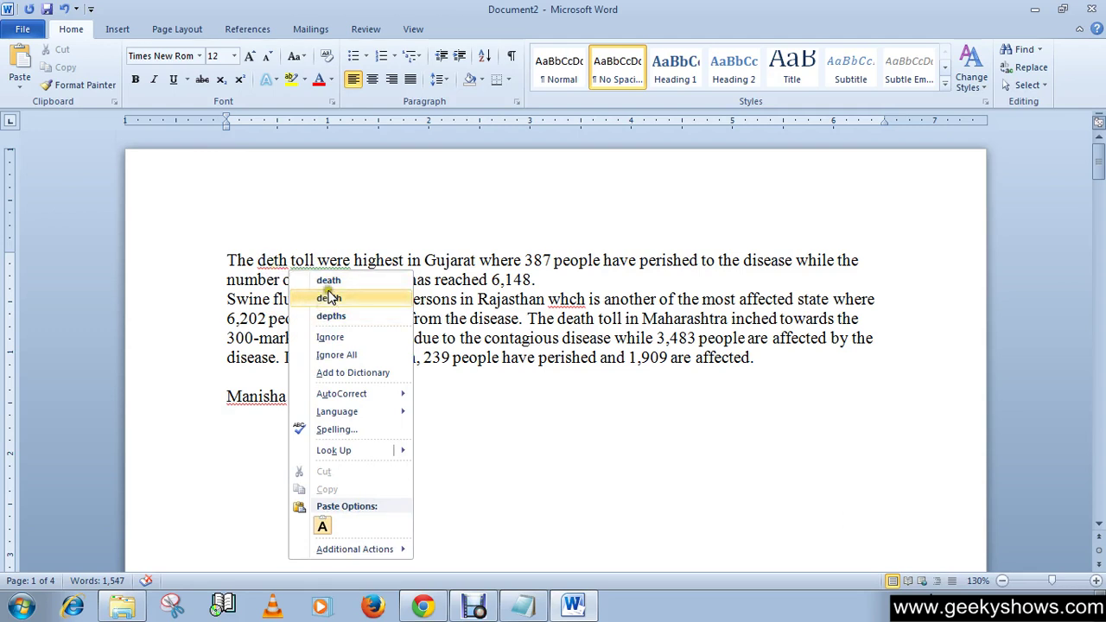
pyautogui.click(355, 303)
pyautogui.click(353, 337)
pyautogui.click(265, 291)
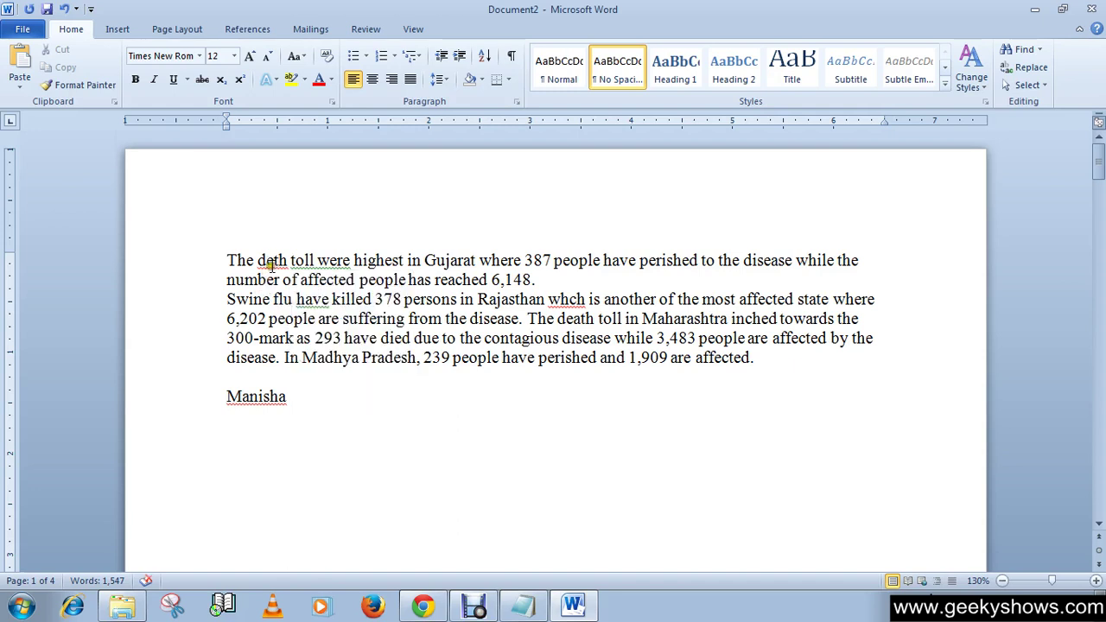
pyautogui.moveTo(277, 260); pyautogui.dragTo(267, 260)
pyautogui.rightClick(269, 260)
pyautogui.click(269, 261)
pyautogui.rightClick(270, 262)
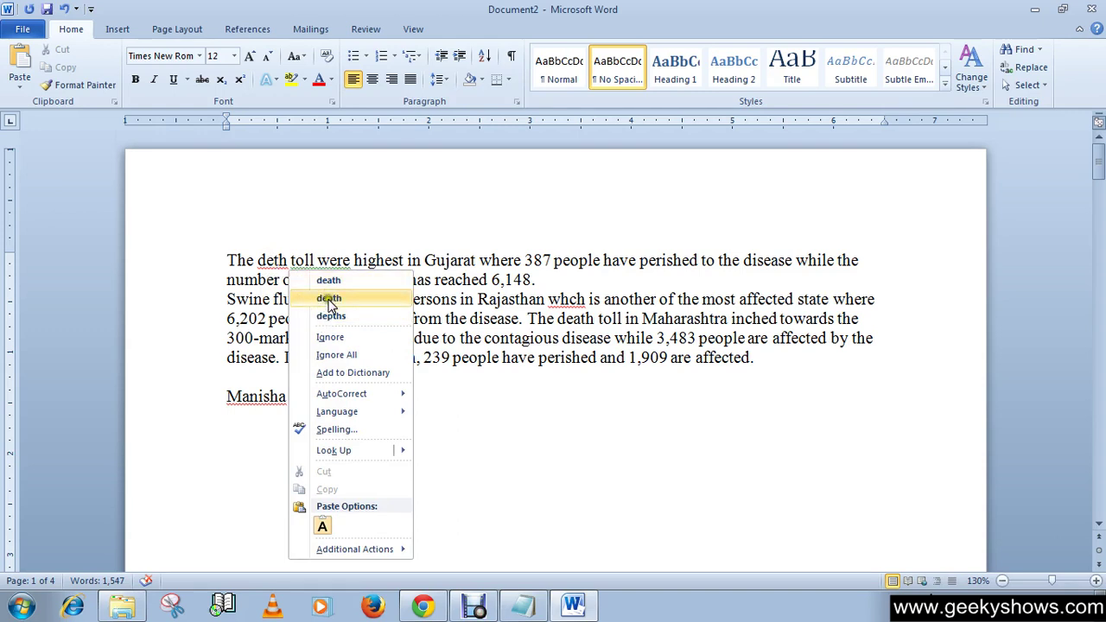
pyautogui.click(285, 297)
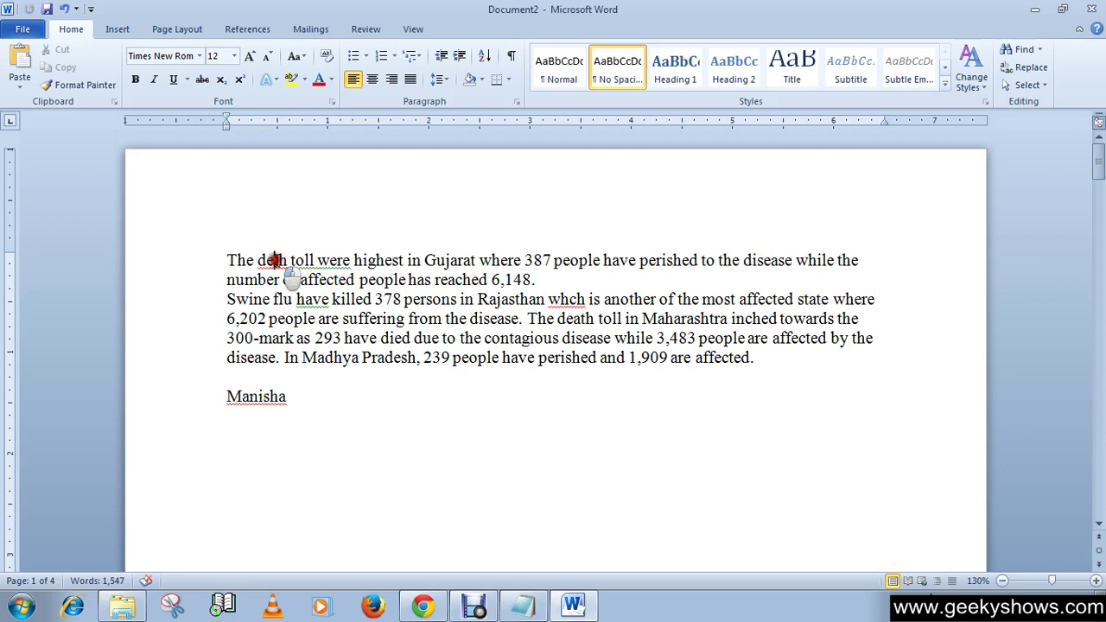
# Correct the first sentence using the suggested replacements: "deth" to "death" and "toll were" to "toll was"
pyautogui.rightClick(277, 260)
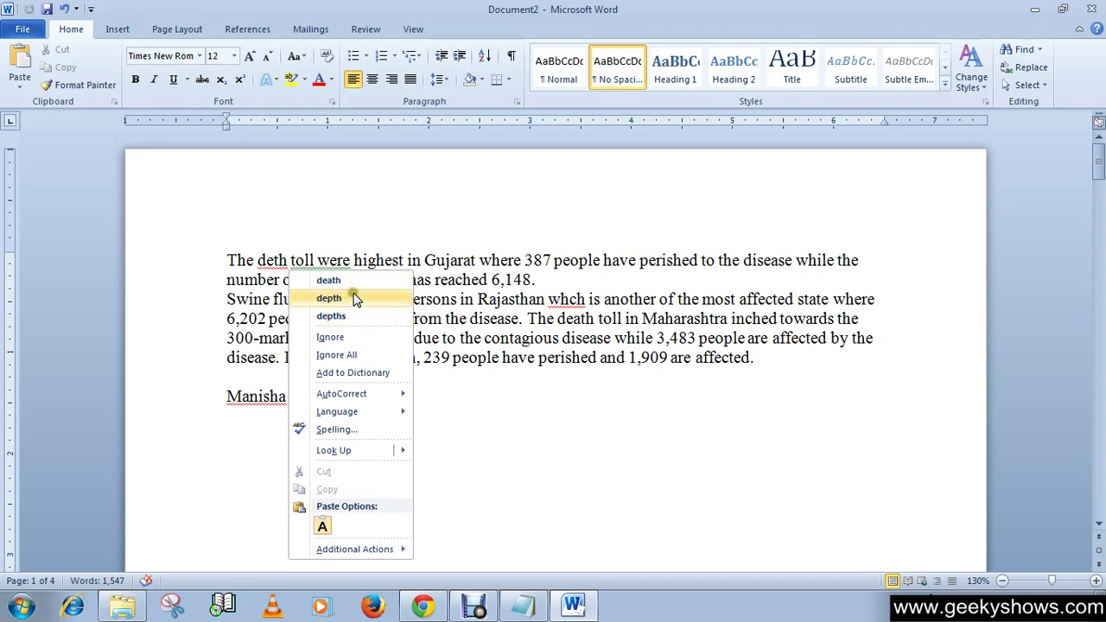
pyautogui.click(275, 261)
pyautogui.rightClick(275, 261)
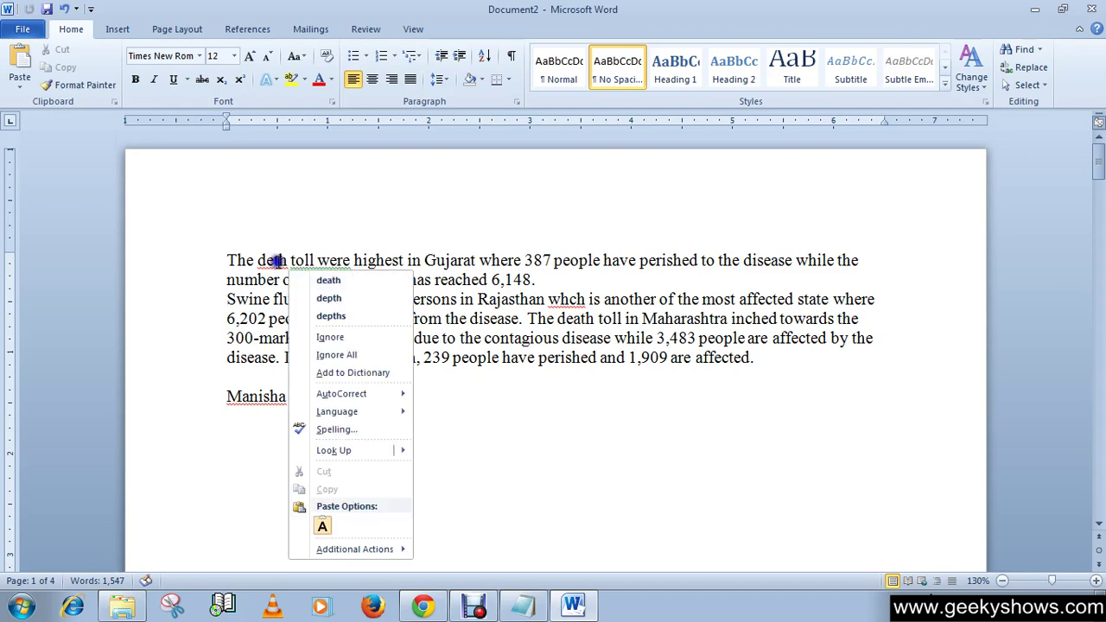
pyautogui.click(351, 286)
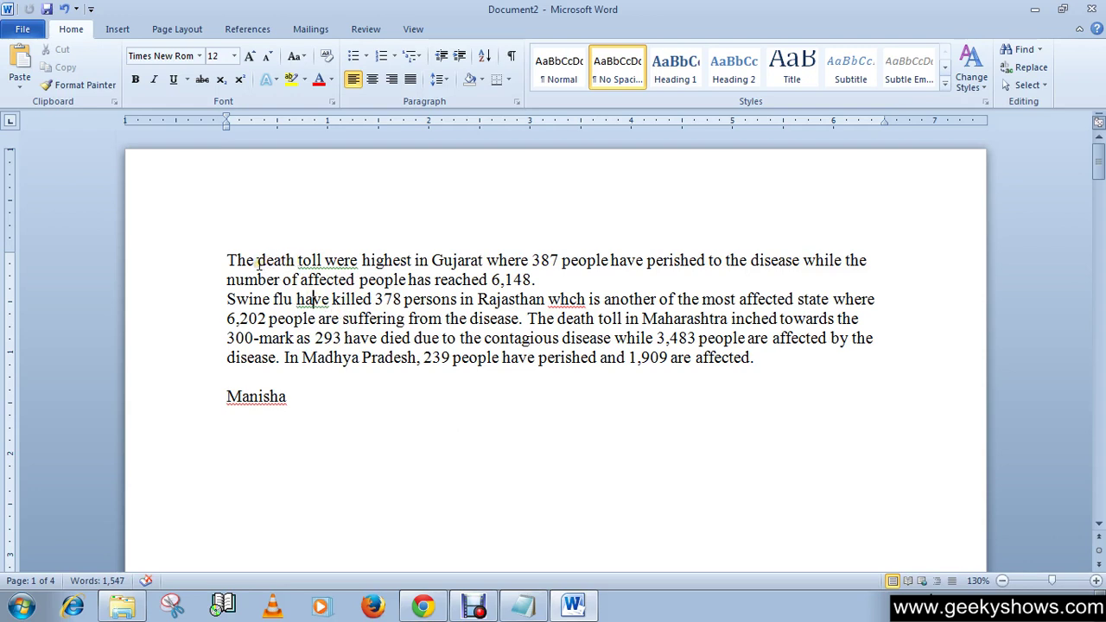
pyautogui.click(268, 260)
pyautogui.click(302, 261)
pyautogui.rightClick(335, 261)
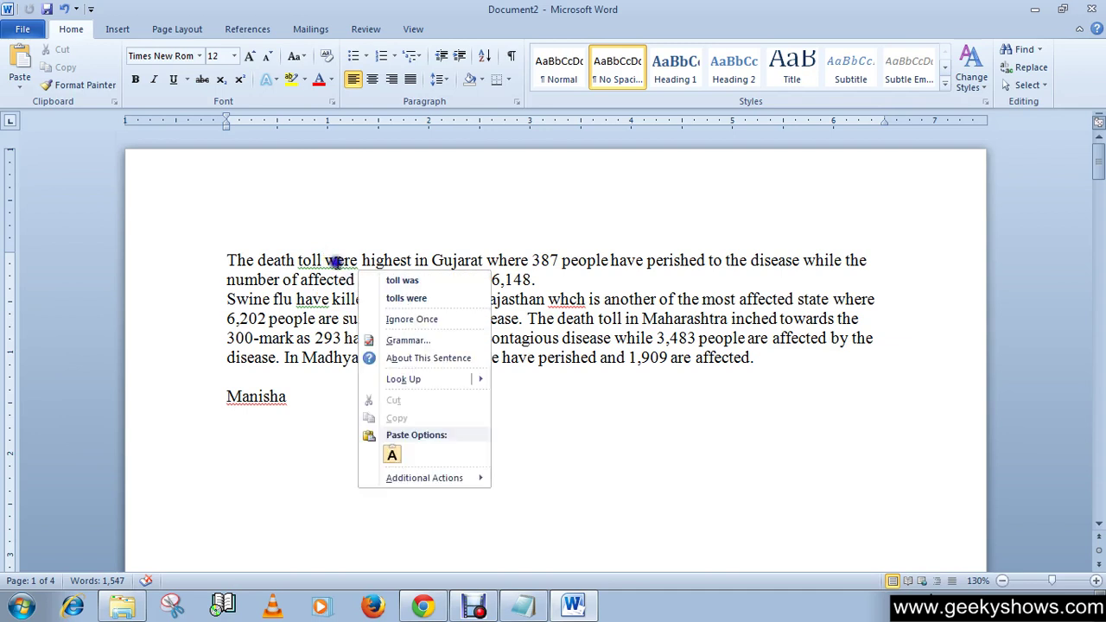
pyautogui.click(409, 290)
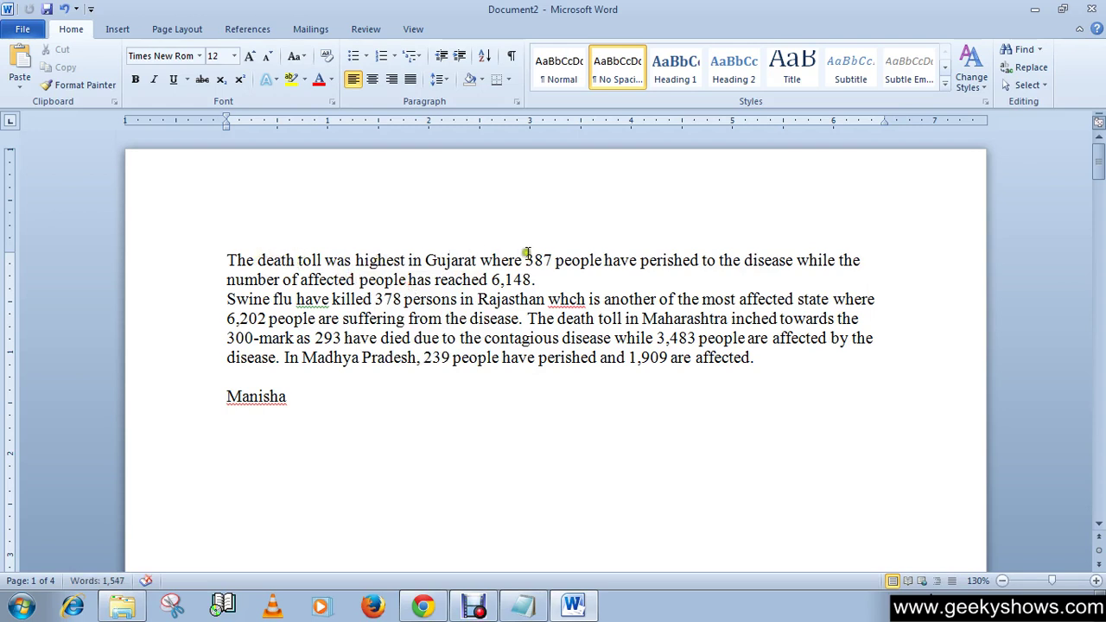
# Correct the Swine flu sentence using the suggested replacements: "have" to "has" and "whch" to "which"
pyautogui.rightClick(310, 302)
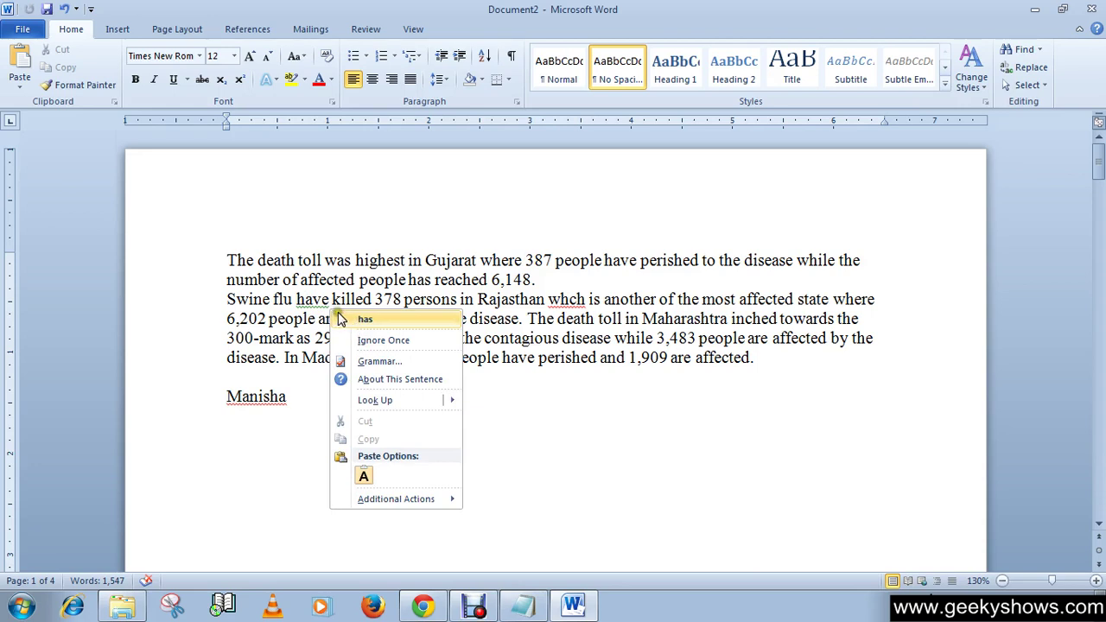
pyautogui.click(306, 294)
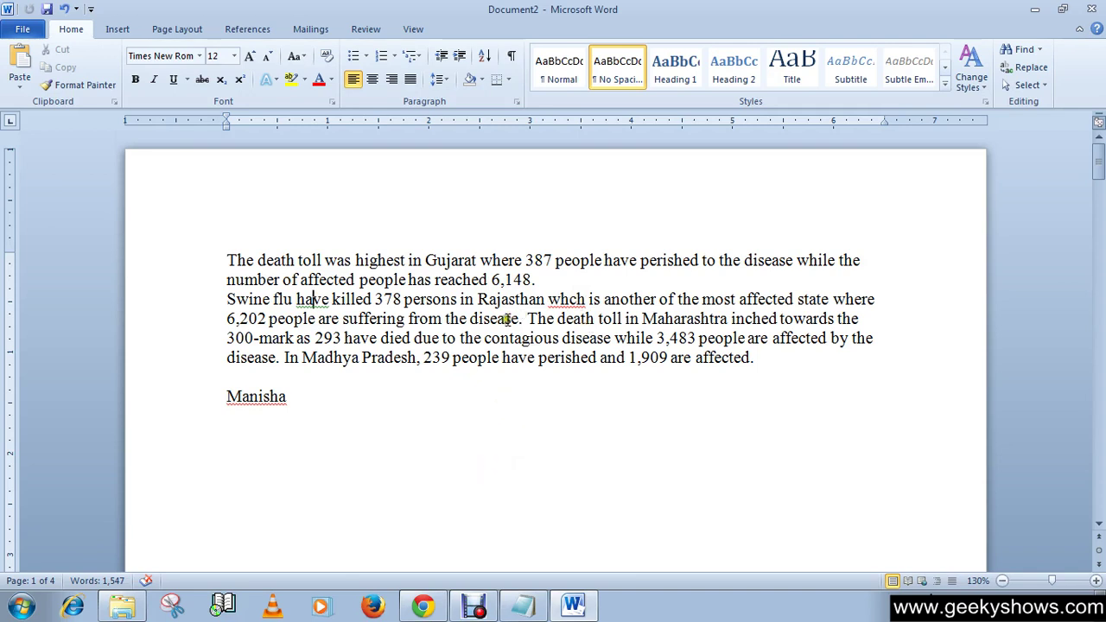
pyautogui.rightClick(327, 307)
pyautogui.click(338, 320)
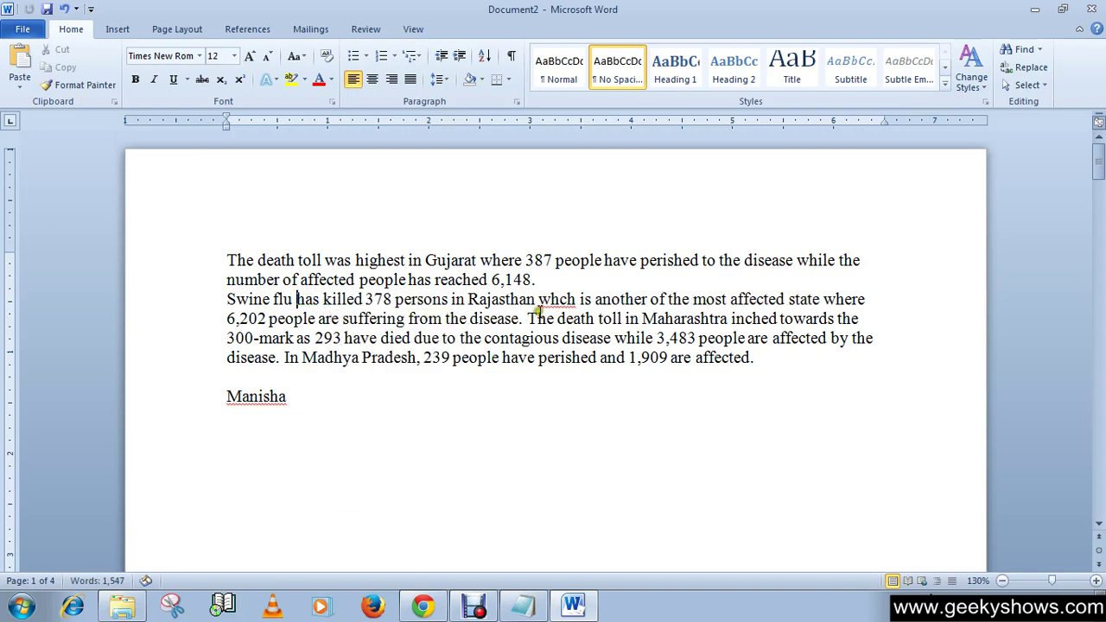
pyautogui.rightClick(570, 304)
pyautogui.click(610, 322)
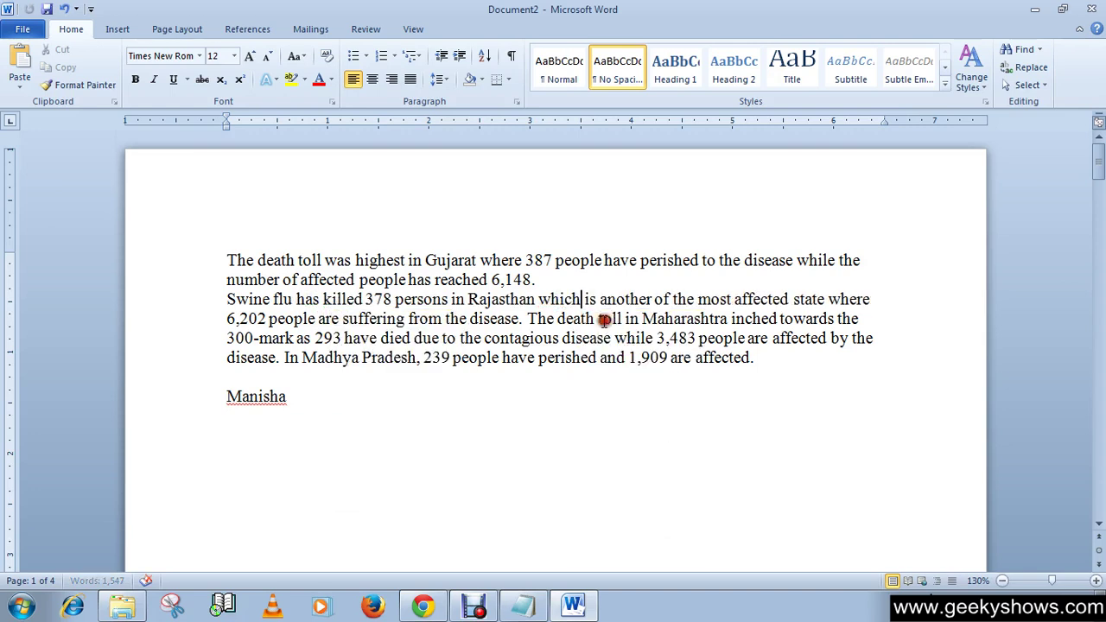
pyautogui.click(759, 359)
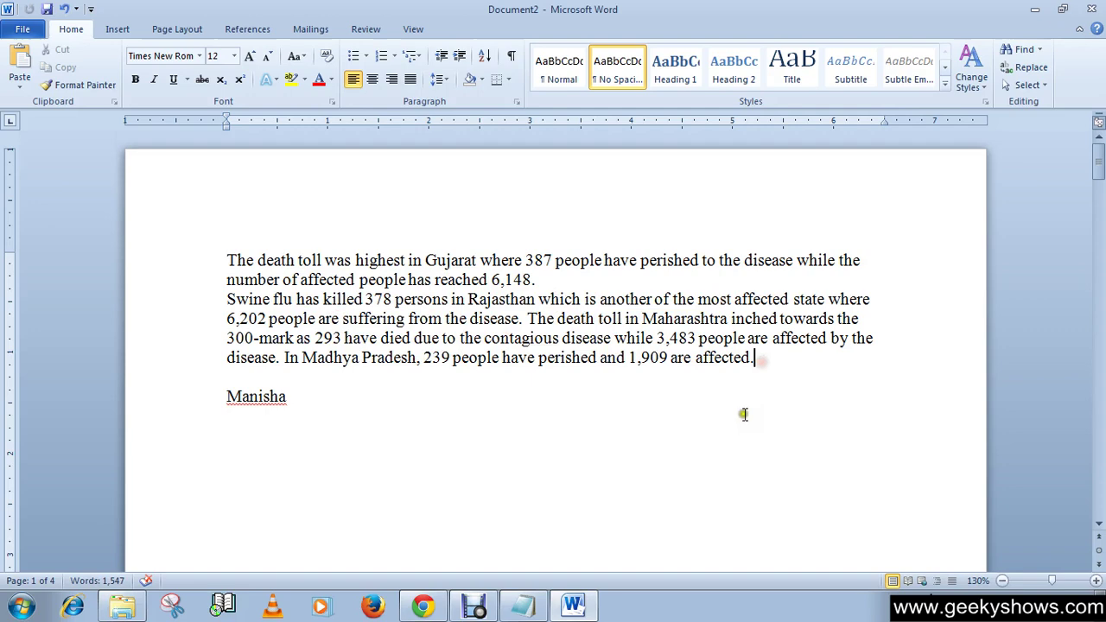
# Ignore the spelling flag on the person's name below the paragraph
pyautogui.scroll(-2, 743, 414)
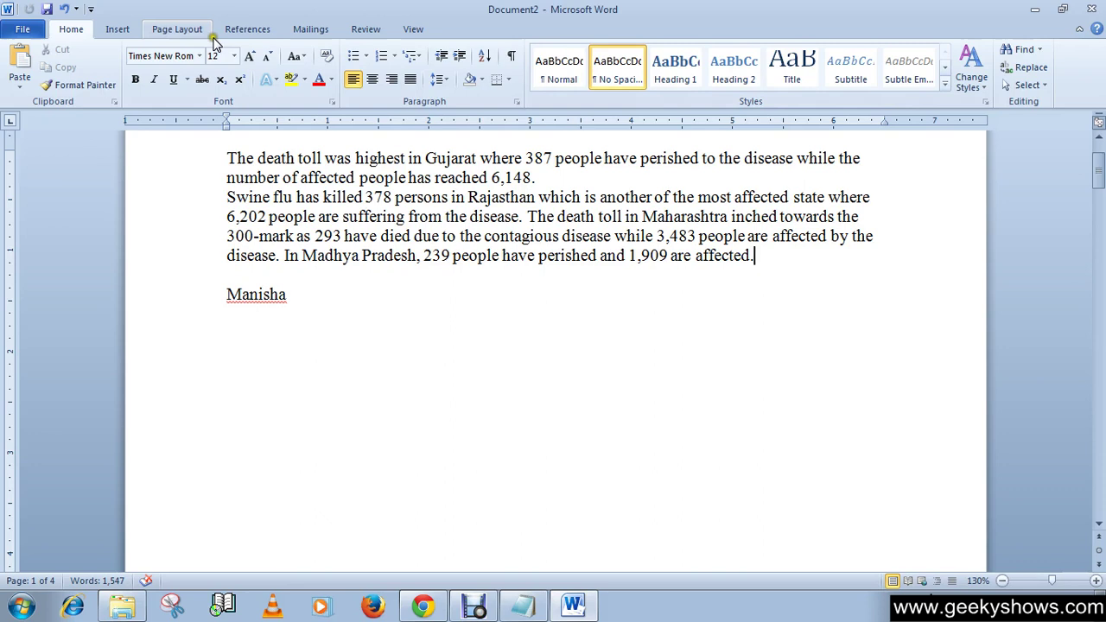
pyautogui.click(227, 295)
pyautogui.moveTo(227, 294); pyautogui.dragTo(289, 295)
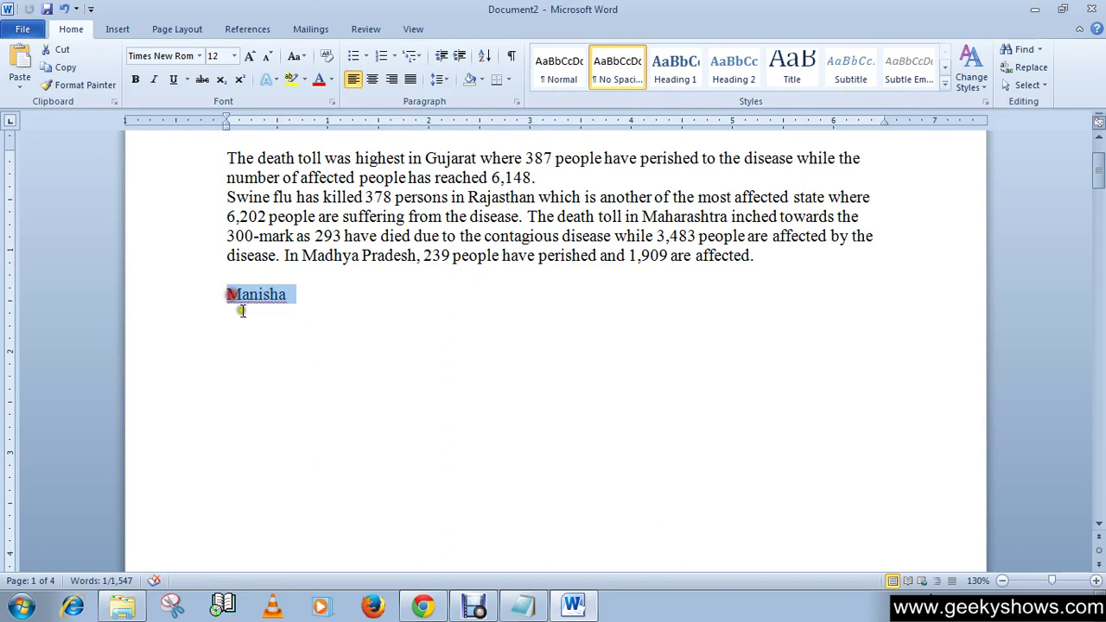
pyautogui.click(346, 333)
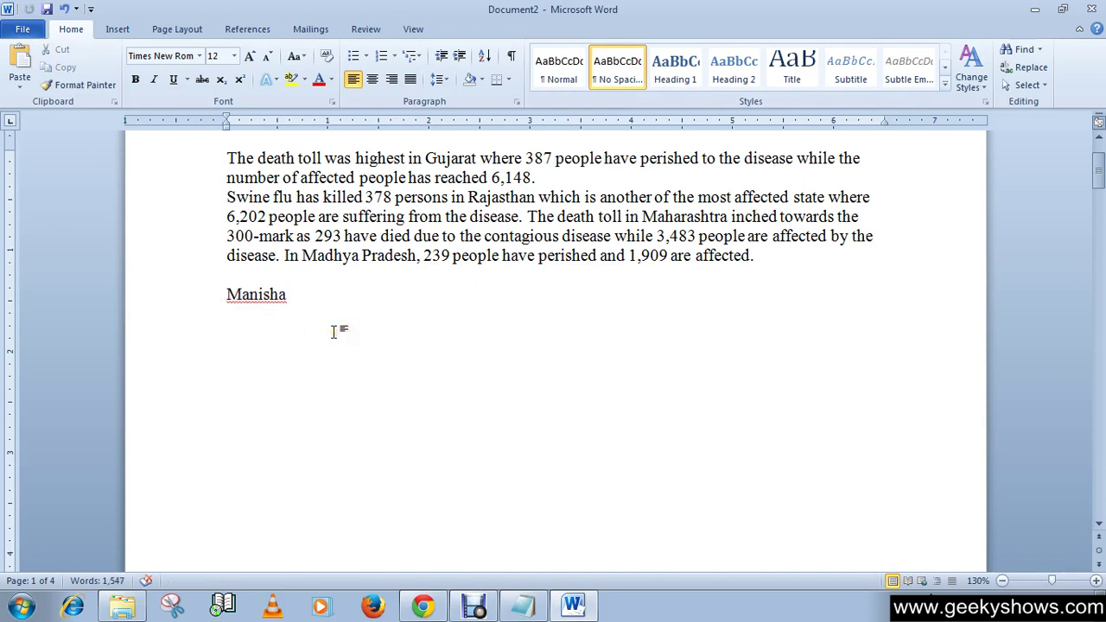
pyautogui.rightClick(273, 296)
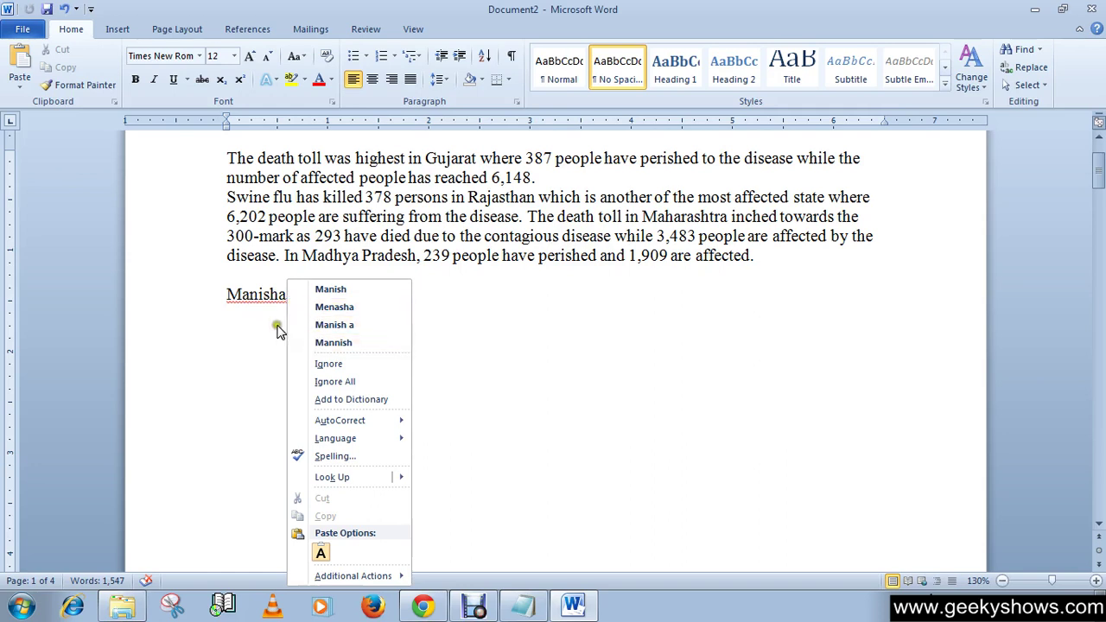
pyautogui.click(313, 370)
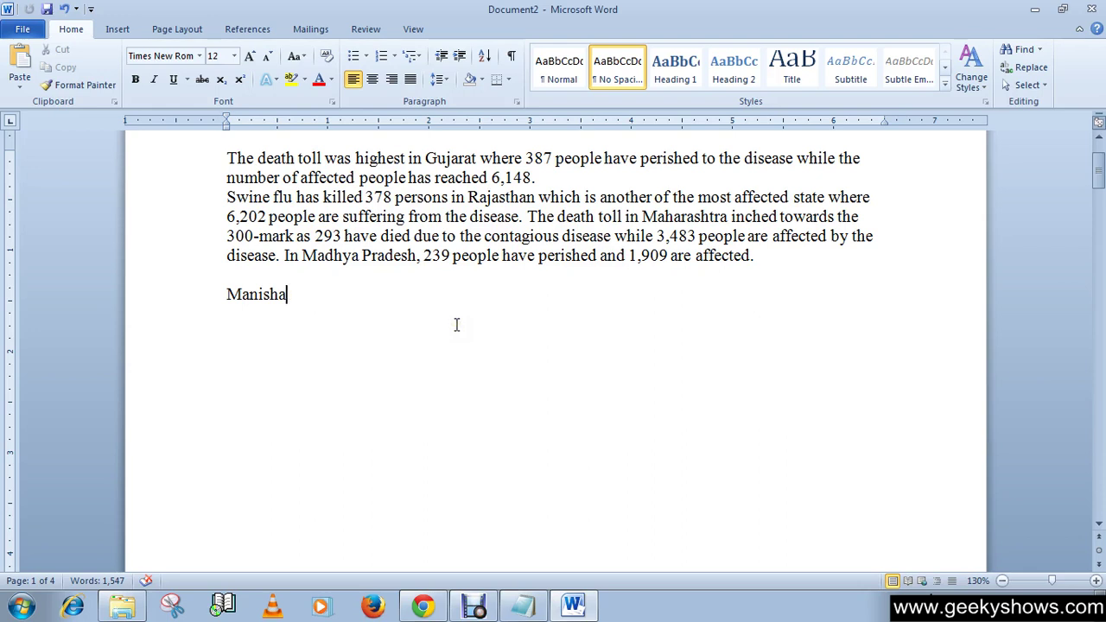
# Undo all the spelling and grammar corrections, the ignored name and the blank line above the name
pyautogui.hotkey('ctrl', 'z')
pyautogui.hotkey('ctrl', 'z')
pyautogui.hotkey('ctrl', 'z')
pyautogui.hotkey('ctrl', 'z')
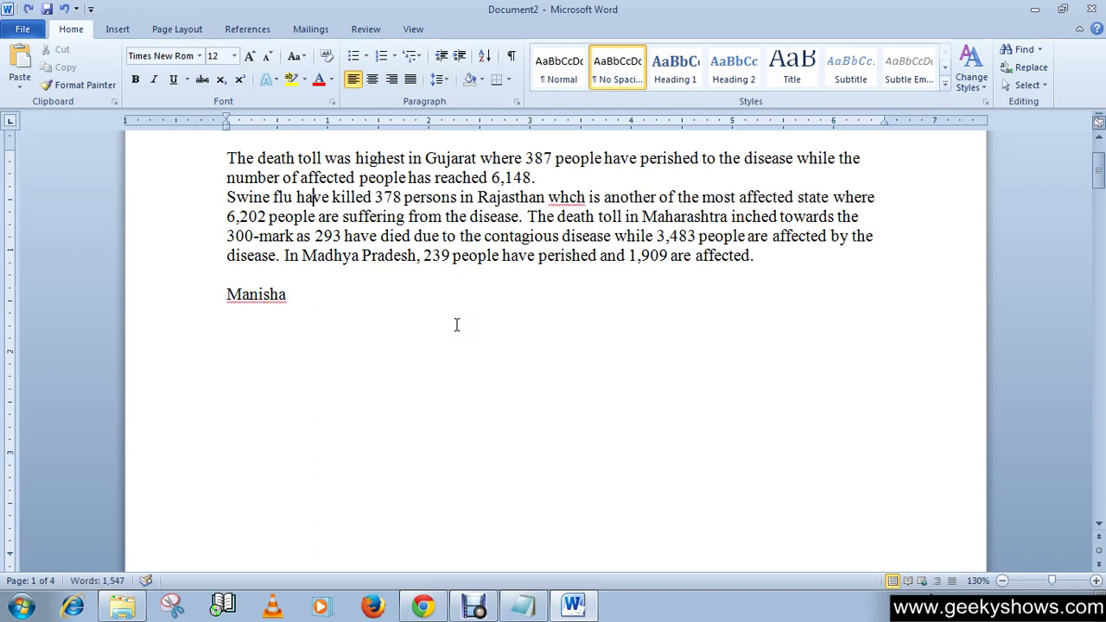
pyautogui.hotkey('ctrl', 'z')
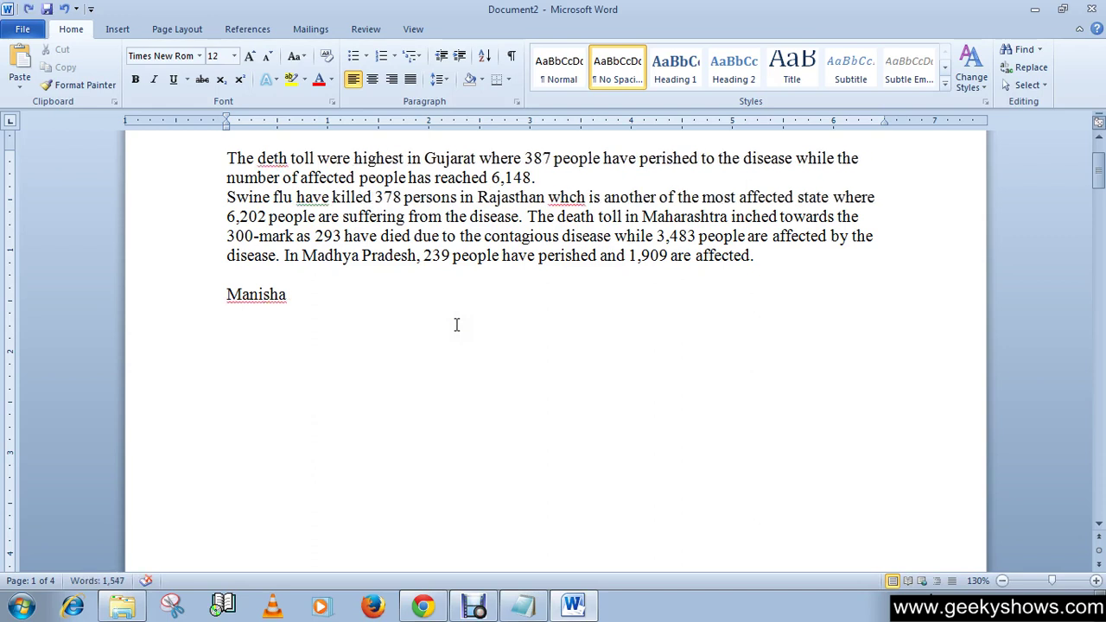
pyautogui.hotkey('ctrl', 'z')
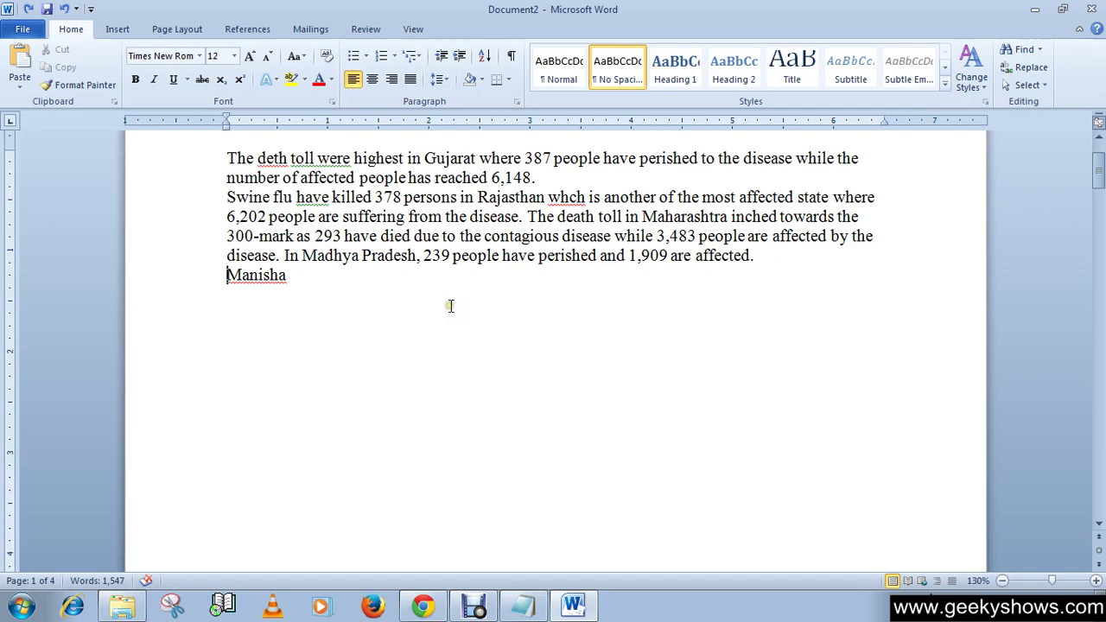
# Run the Spelling & Grammar check, ignoring once the flagged name and the capitalization of "reported"
pyautogui.scroll(2, 448, 307)
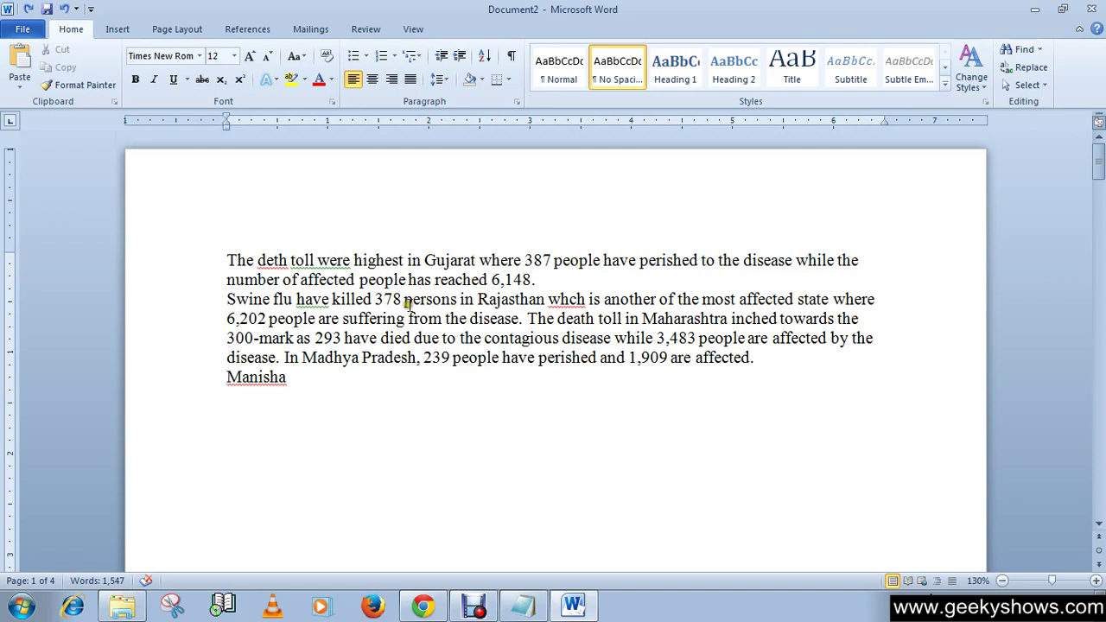
pyautogui.click(363, 30)
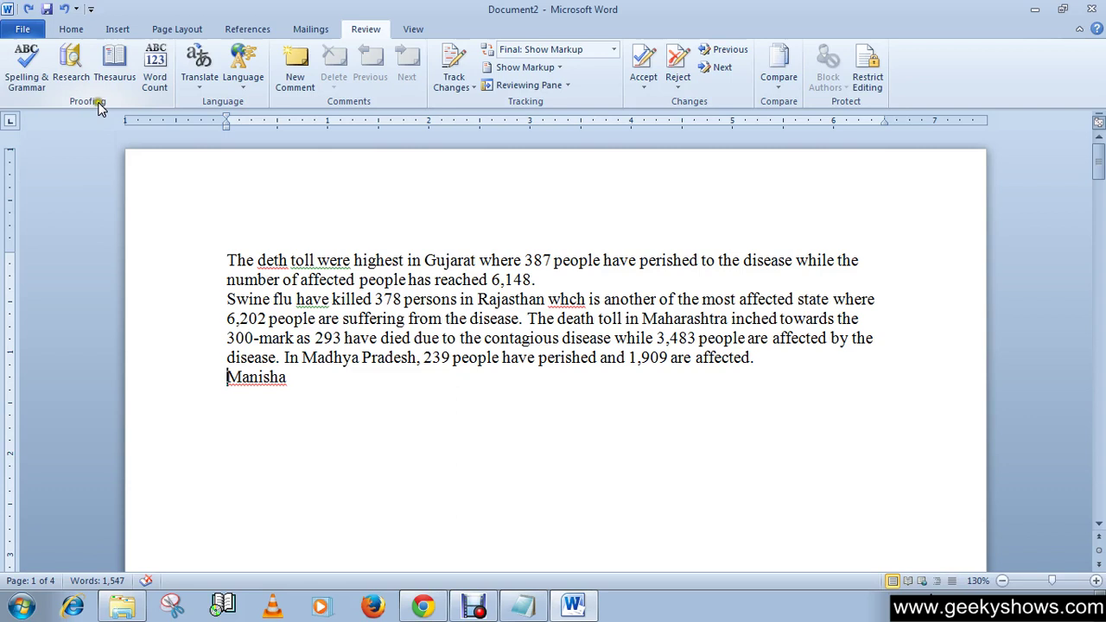
pyautogui.click(25, 80)
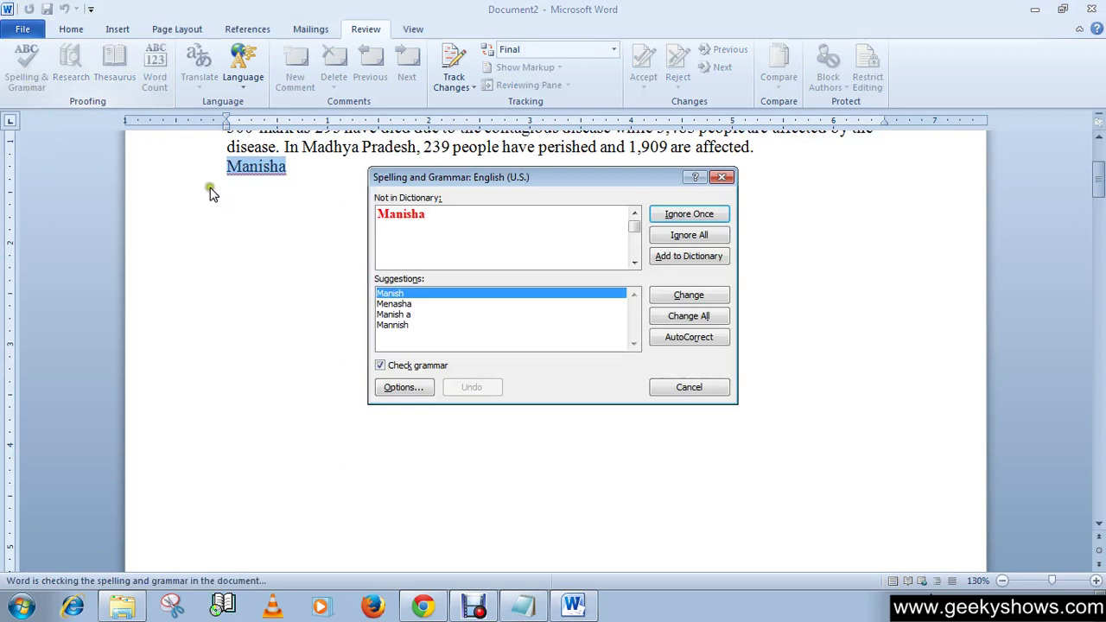
pyautogui.click(437, 220)
pyautogui.click(701, 218)
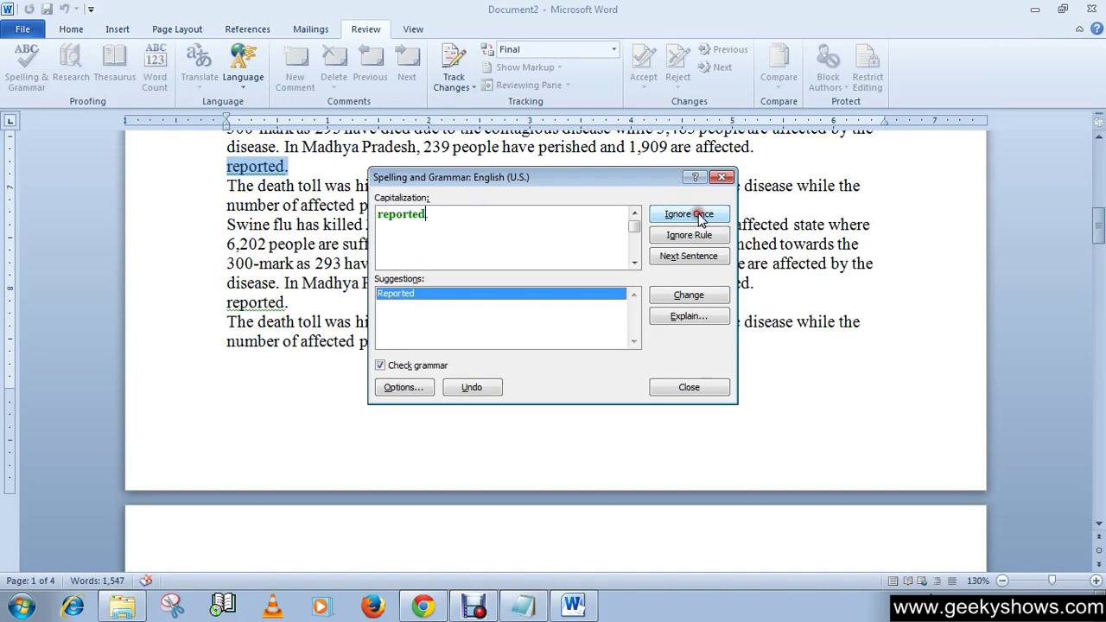
pyautogui.click(692, 216)
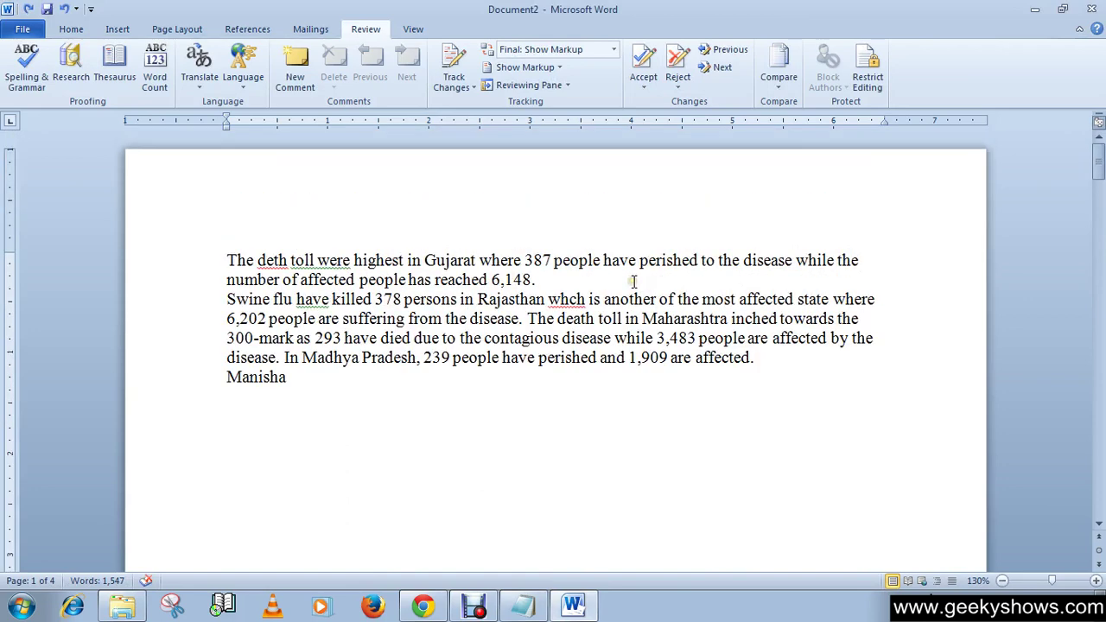
# Run the Spelling & Grammar check from the start of the document and change "deth" to "death"
pyautogui.click(228, 260)
pyautogui.click(225, 261)
pyautogui.click(226, 381)
pyautogui.click(227, 261)
pyautogui.click(26, 62)
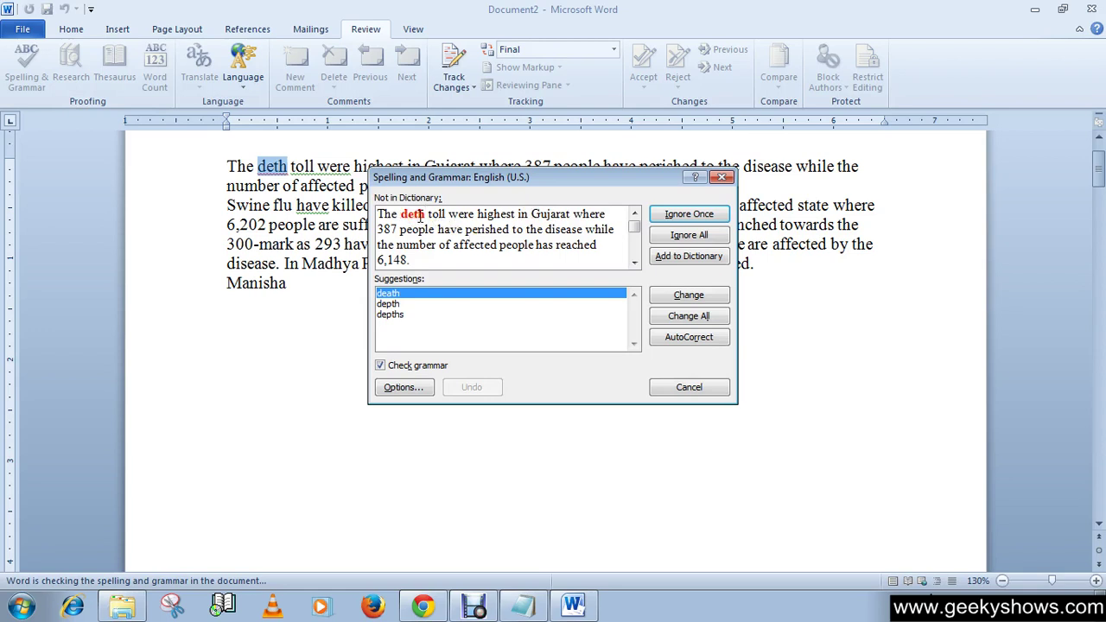
pyautogui.click(388, 294)
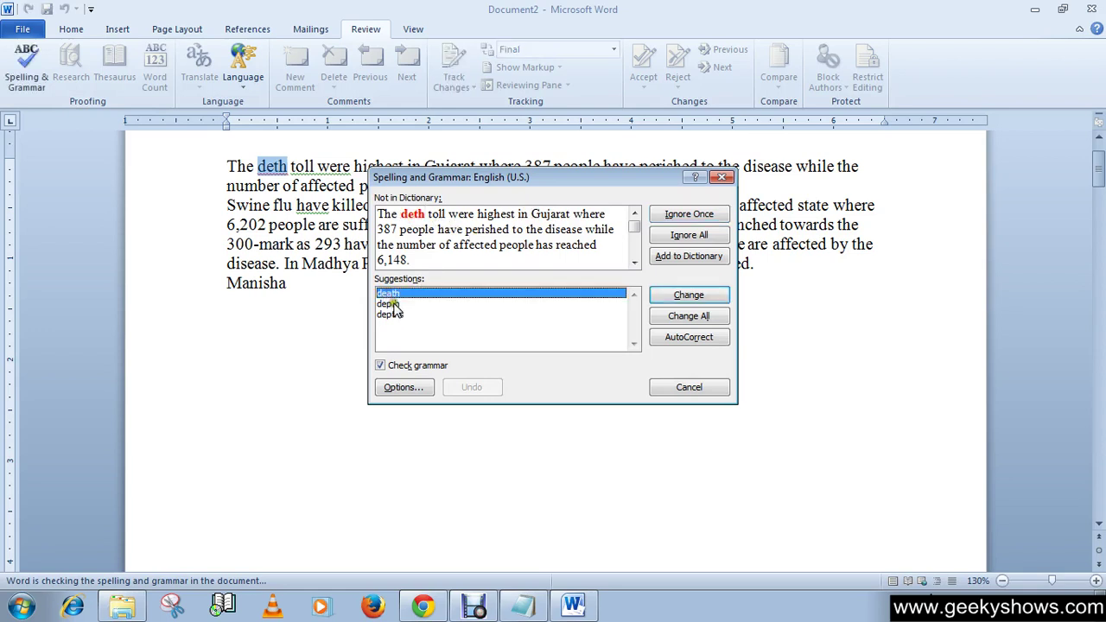
pyautogui.click(390, 304)
pyautogui.click(390, 315)
pyautogui.click(404, 294)
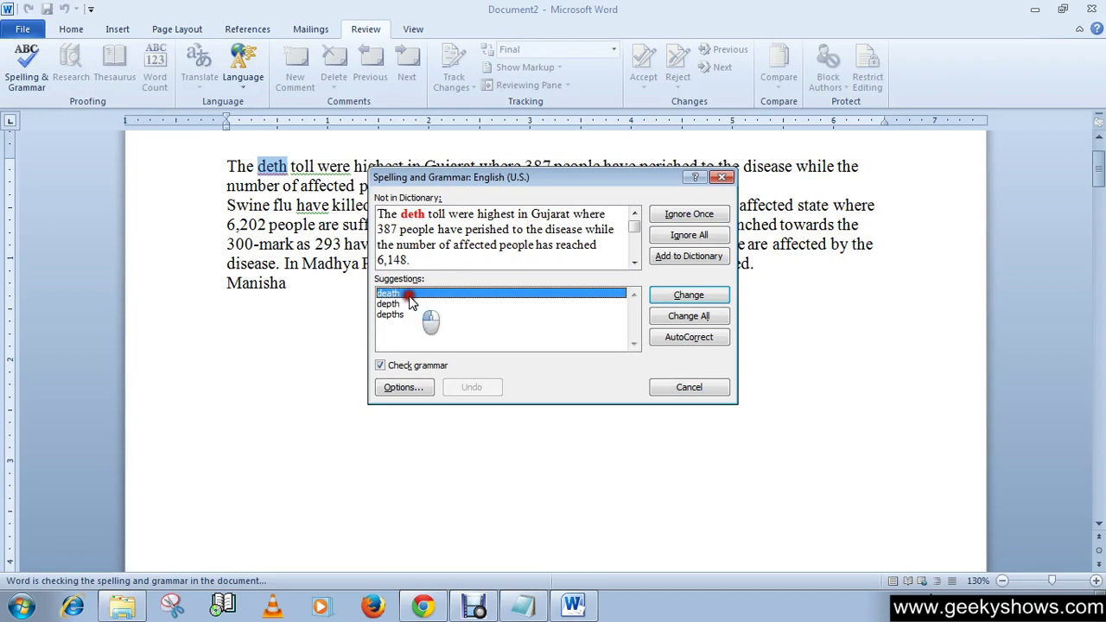
pyautogui.click(709, 297)
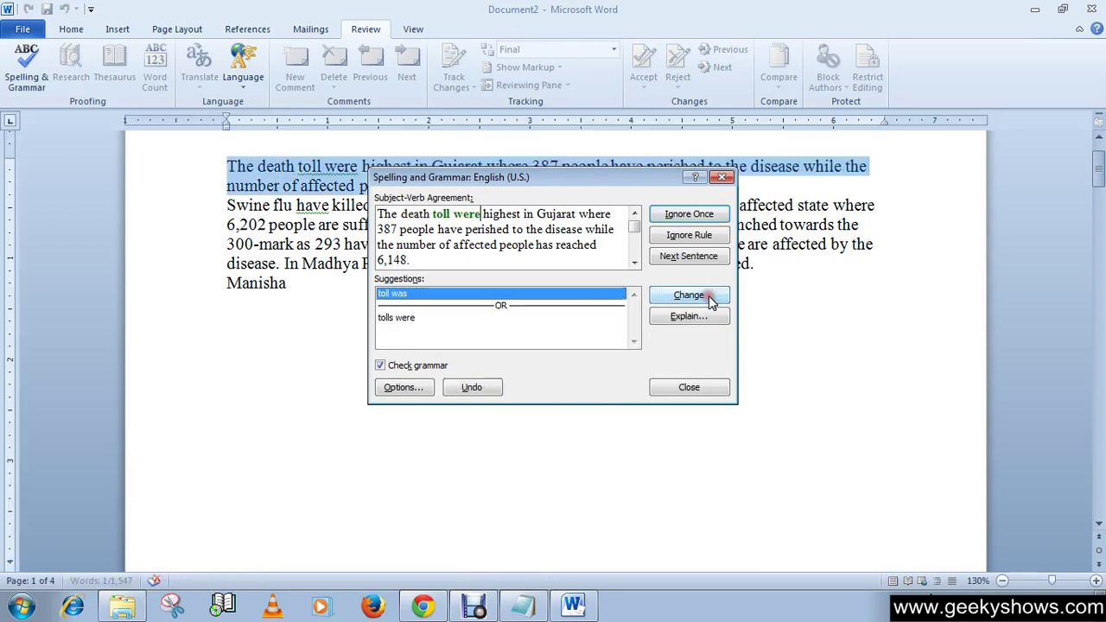
# Change "toll were" to "toll was" in the Spelling & Grammar check, and close the check
pyautogui.moveTo(630, 182); pyautogui.dragTo(628, 233)
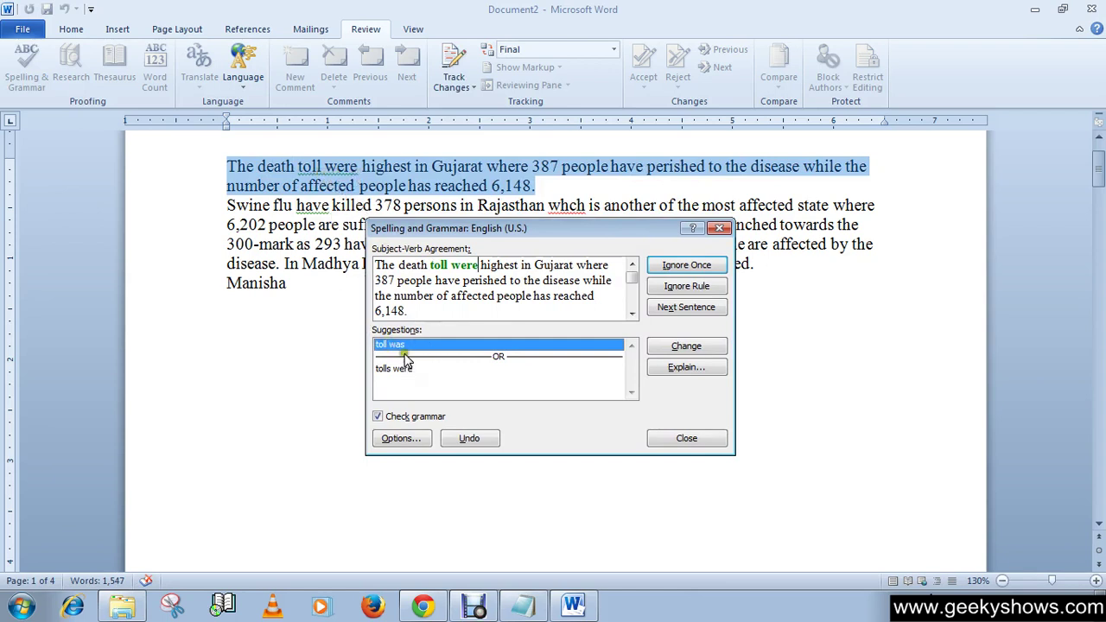
pyautogui.click(685, 347)
pyautogui.moveTo(614, 228); pyautogui.dragTo(612, 255)
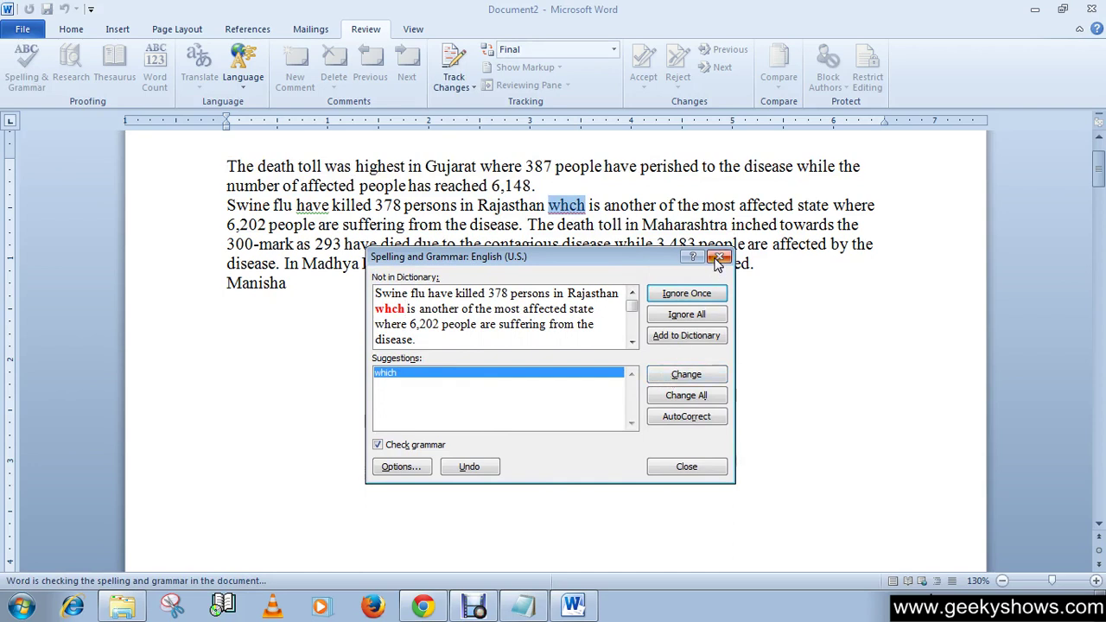
pyautogui.click(719, 256)
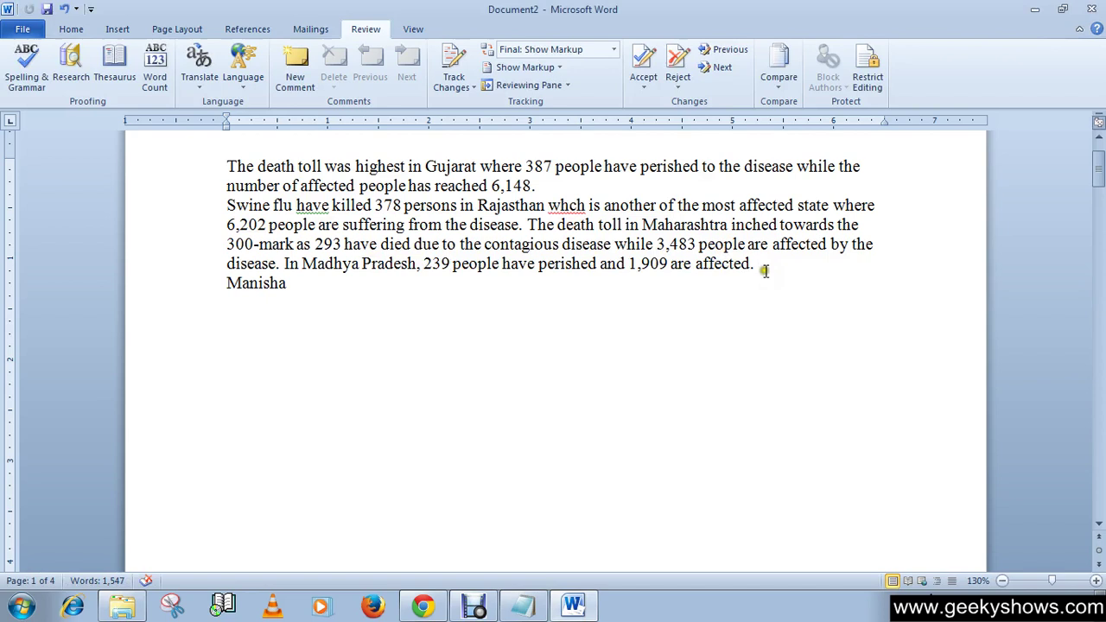
# Insert a blank line between the last paragraph and the name below it
pyautogui.click(758, 276)
pyautogui.press('Return')
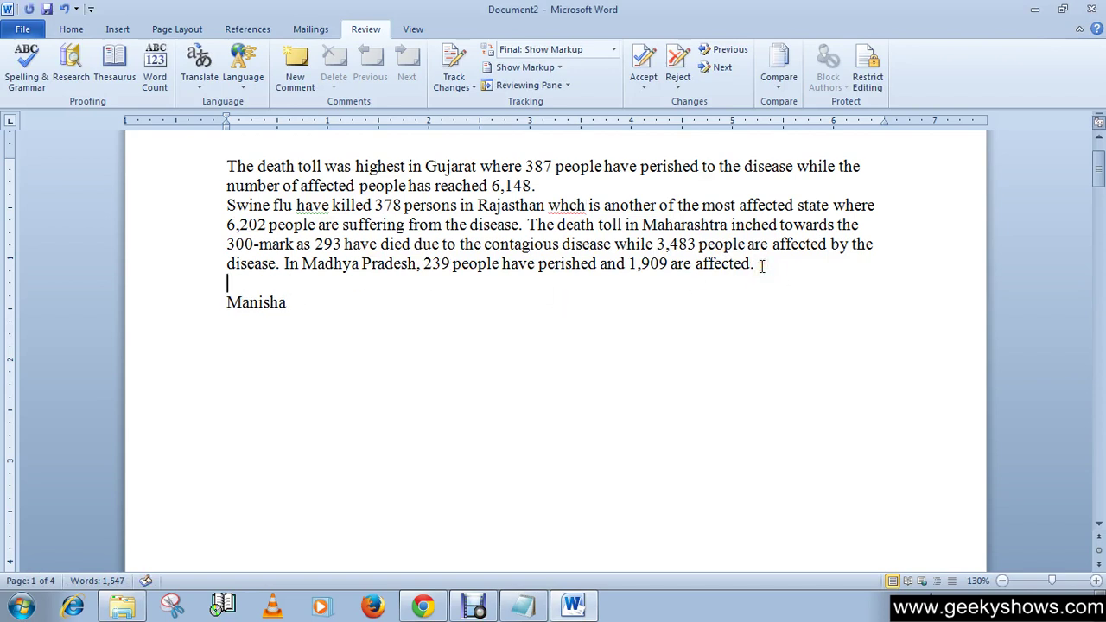
# Enter the misspelled word "whch" on the blank line above the name
pyautogui.write('whch')
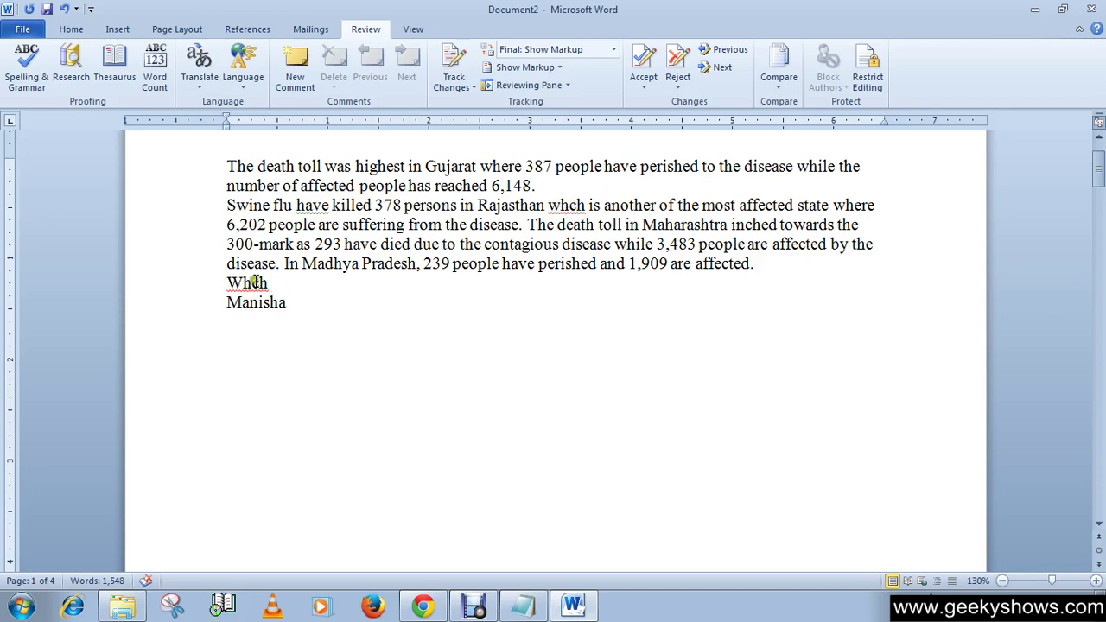
pyautogui.moveTo(240, 283)
# Run the Spelling & Grammar check from the "The death toll" paragraph and try to replace all occurrences of "whch" with "which"
pyautogui.click(226, 167)
pyautogui.click(26, 68)
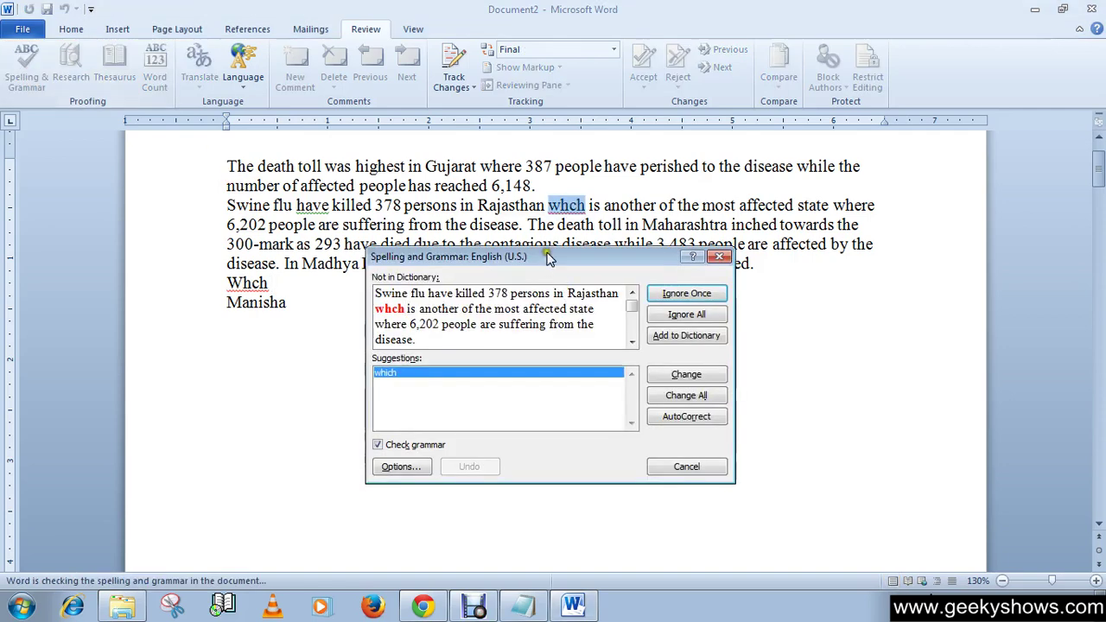
pyautogui.moveTo(547, 260); pyautogui.dragTo(630, 311)
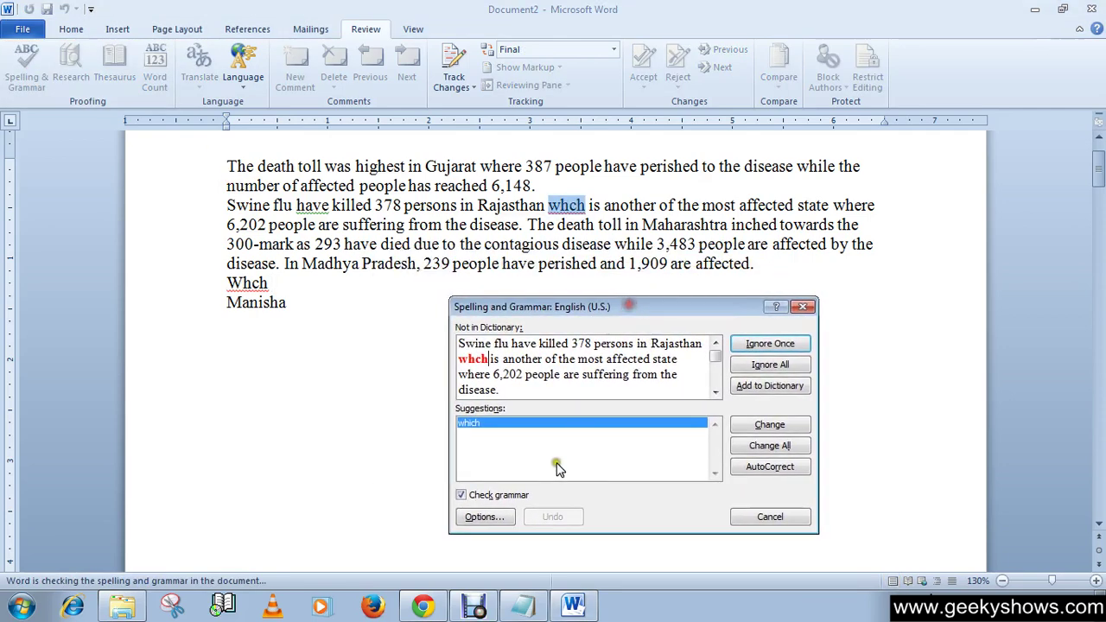
pyautogui.click(490, 426)
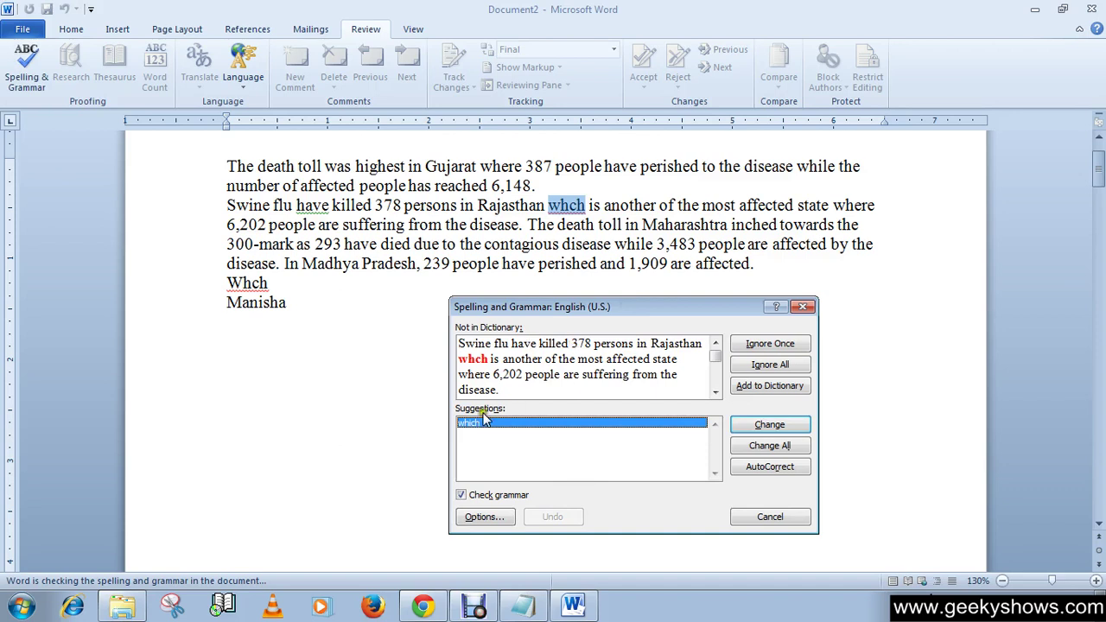
pyautogui.click(779, 446)
pyautogui.click(786, 447)
pyautogui.click(764, 448)
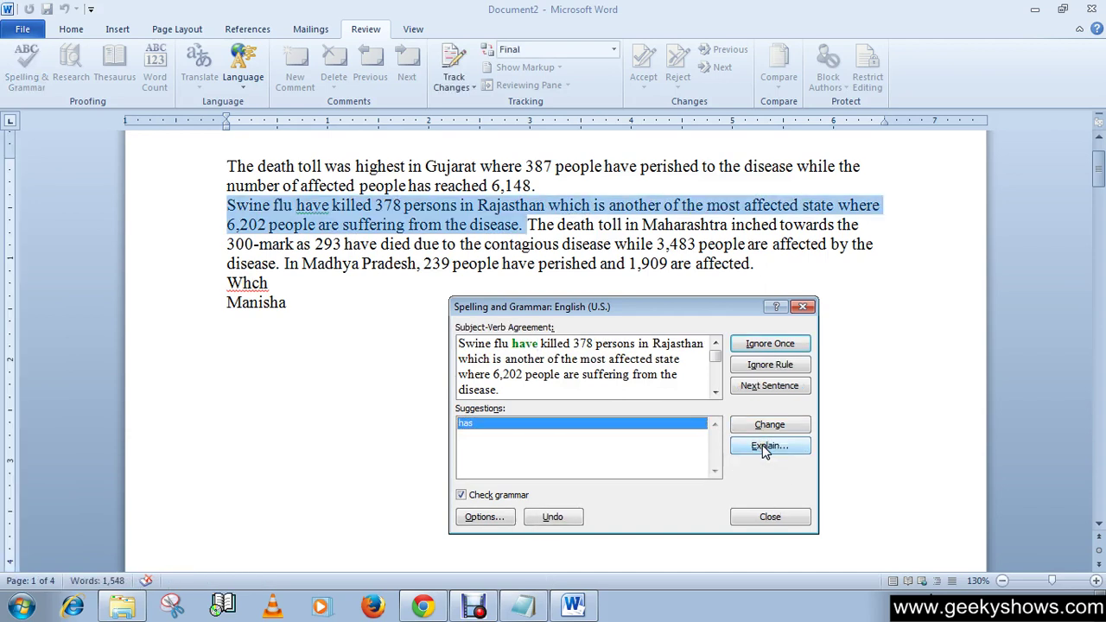
# Change "have" to "has" in the Swine flu sentence, close the check, and undo the corrections made with it
pyautogui.click(762, 446)
pyautogui.click(771, 427)
pyautogui.click(771, 427)
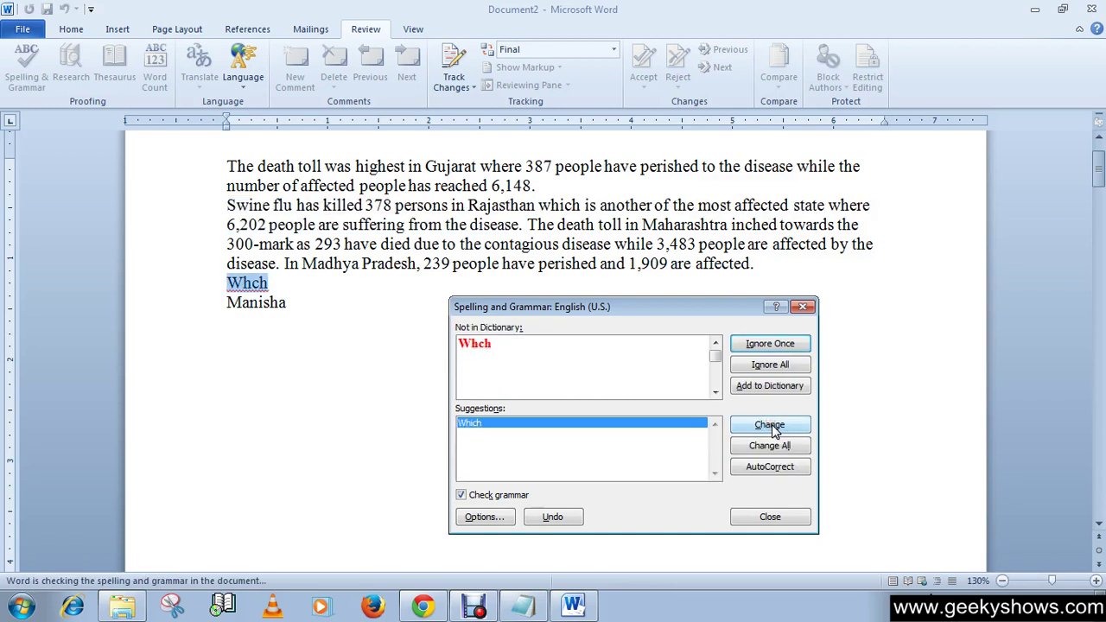
pyautogui.click(767, 448)
pyautogui.click(802, 307)
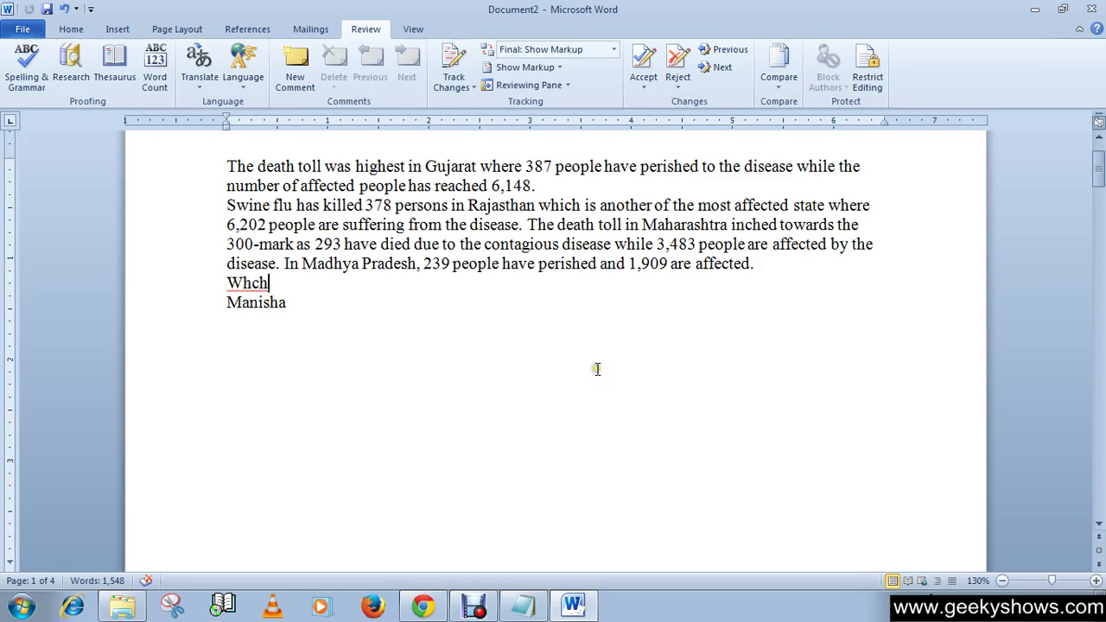
pyautogui.hotkey('ctrl', 'z')
pyautogui.hotkey('ctrl', 'z')
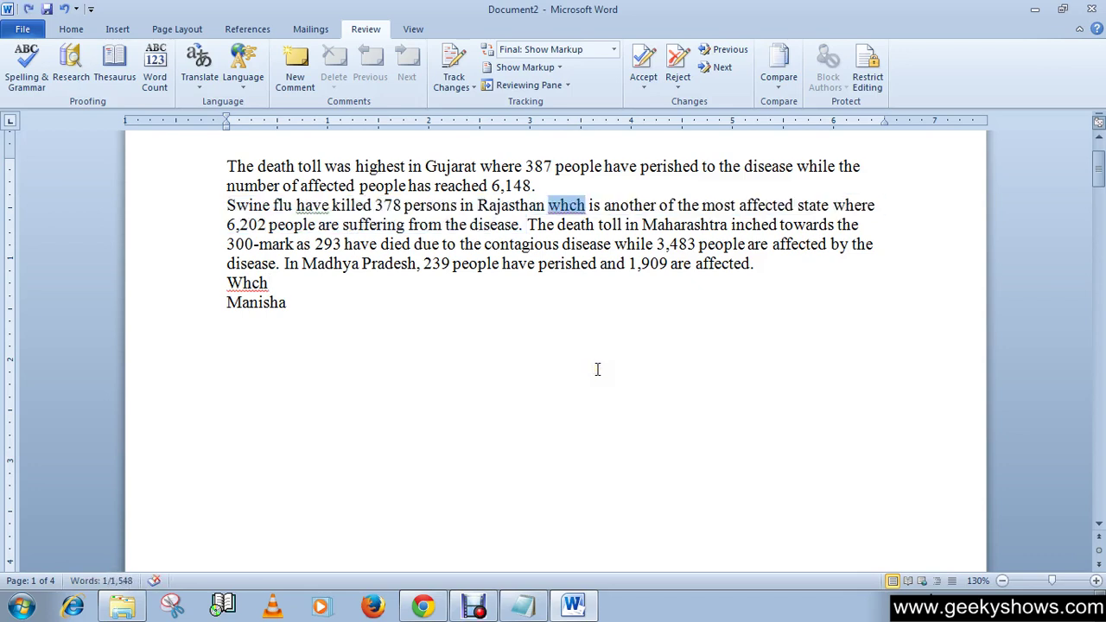
# Replace the capital W of "Whch" on the line above the name with a lowercase w
pyautogui.click(226, 204)
pyautogui.click(242, 283)
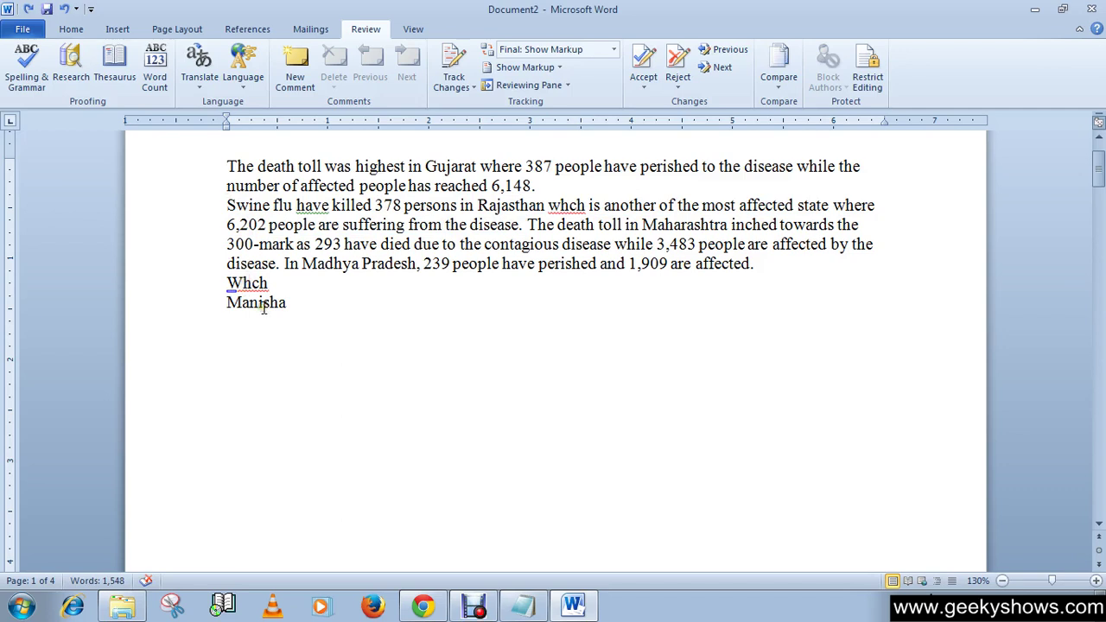
pyautogui.press('BackSpace')
pyautogui.write('w')
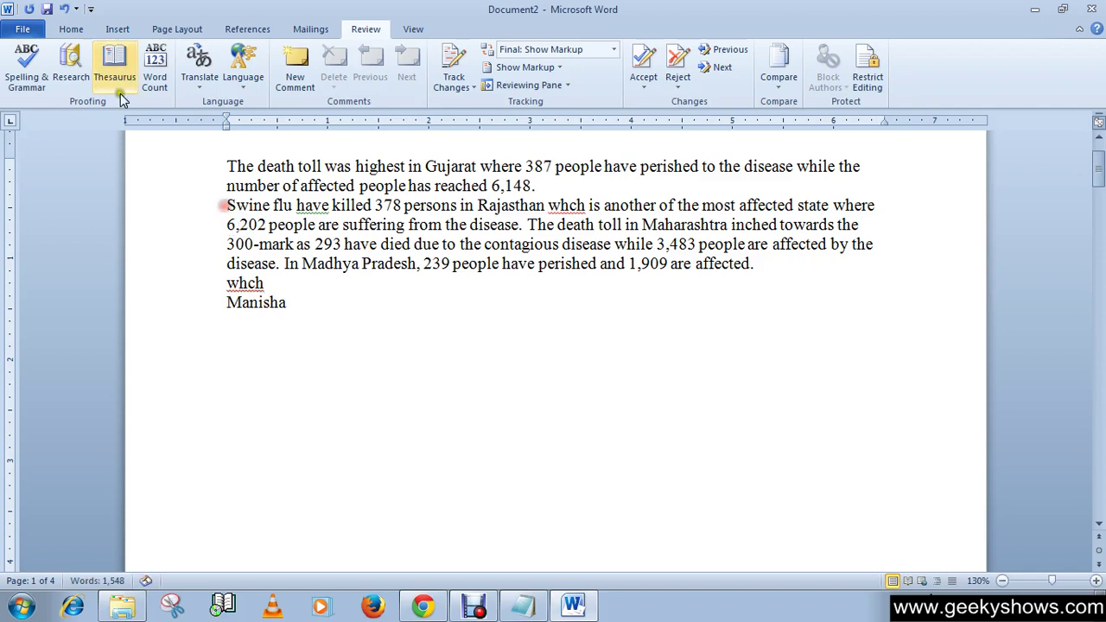
# Try to change all "whch" to "which" in the Spelling & Grammar check, close it, and undo the replacement
pyautogui.click(26, 65)
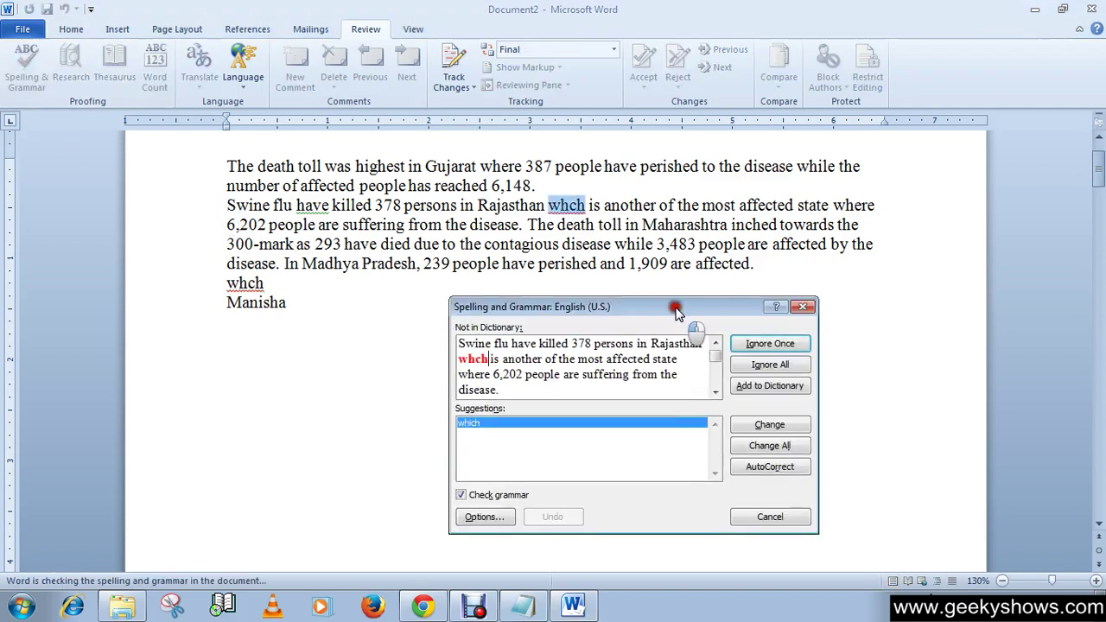
pyautogui.moveTo(681, 313); pyautogui.dragTo(689, 288)
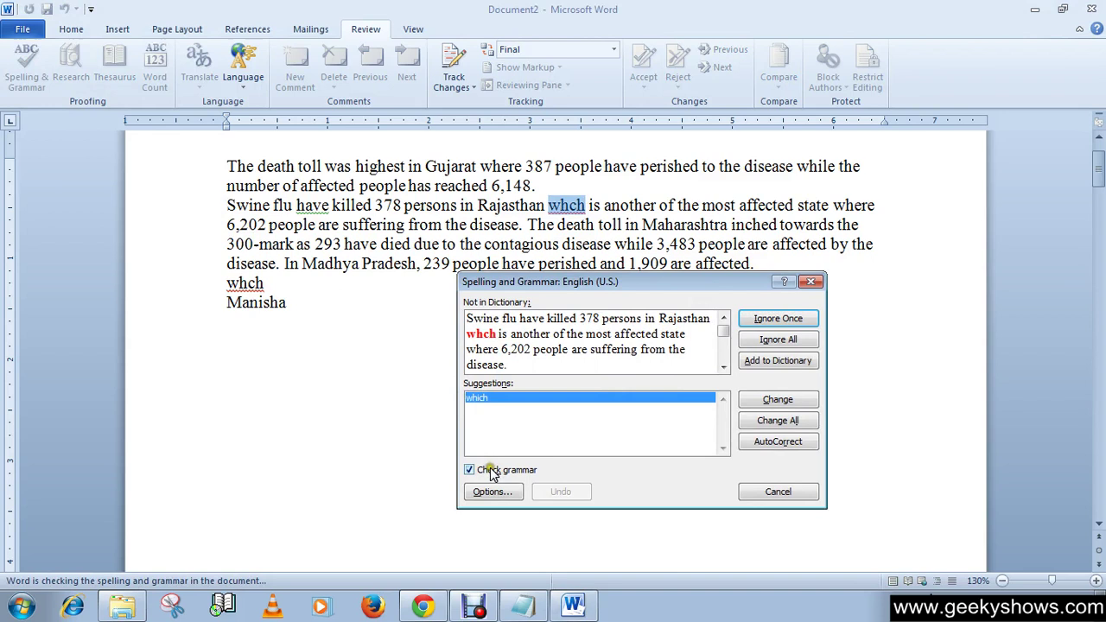
pyautogui.click(796, 427)
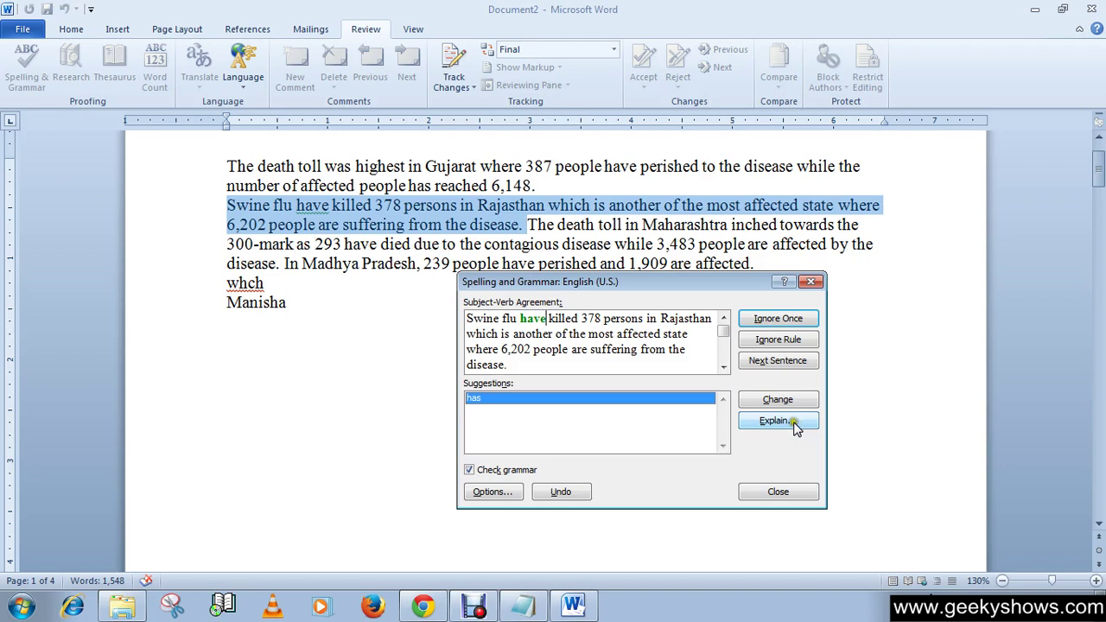
pyautogui.click(811, 282)
pyautogui.hotkey('ctrl', 'z')
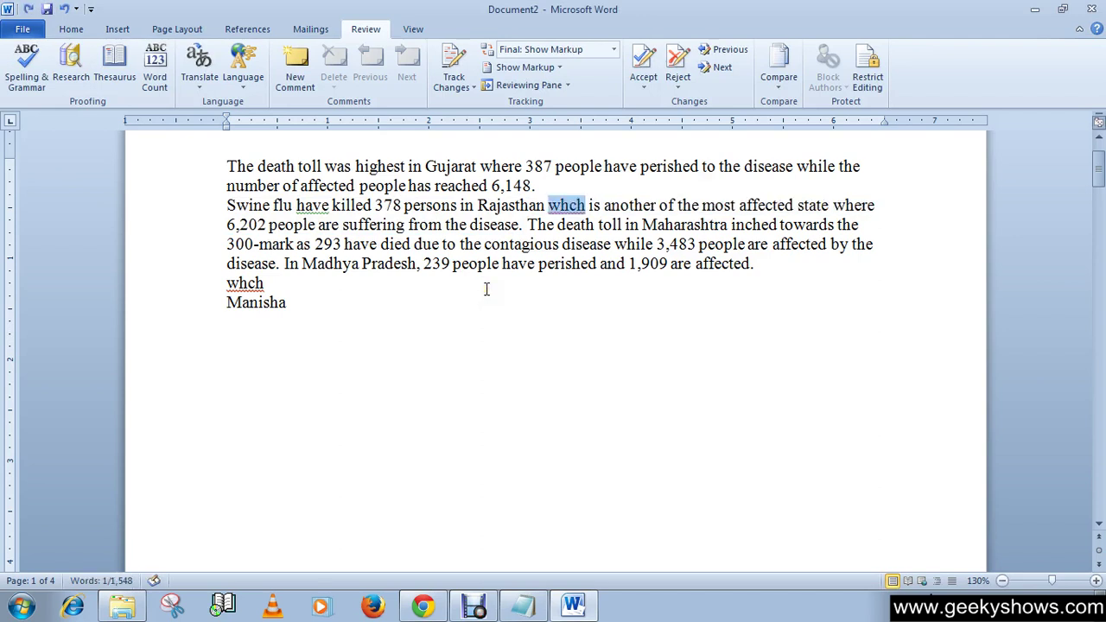
# Join the separate line containing "whch" to the end of the paragraph above it
pyautogui.click(555, 249)
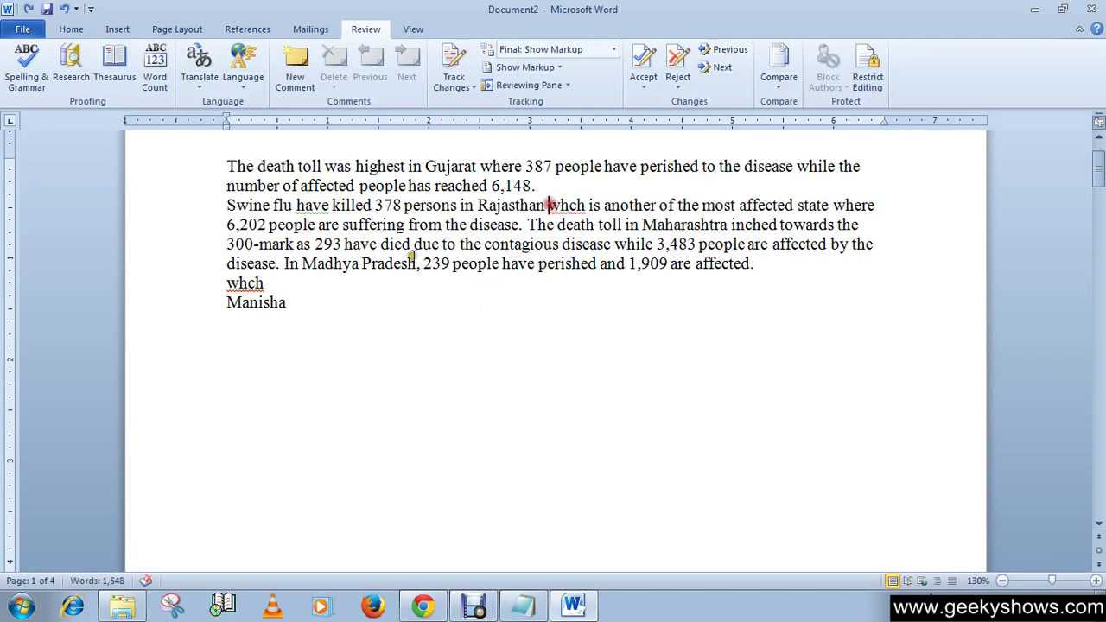
pyautogui.click(227, 283)
pyautogui.press('BackSpace')
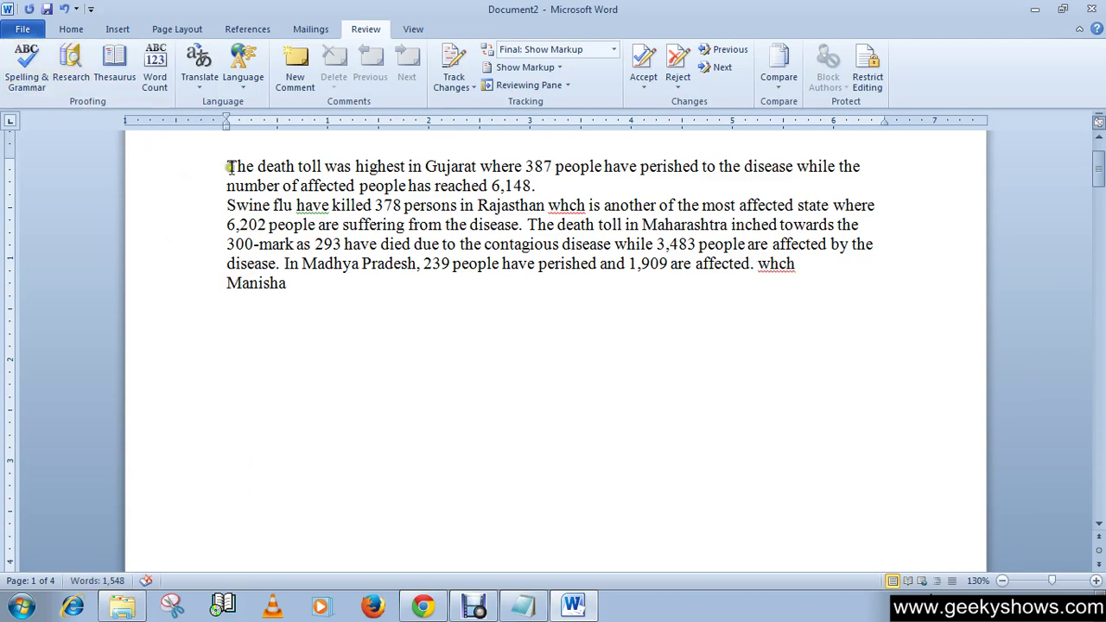
# Run the spelling check from the Swine flu paragraph with grammar checking turned off, and change all "whch" to "which"
pyautogui.click(227, 206)
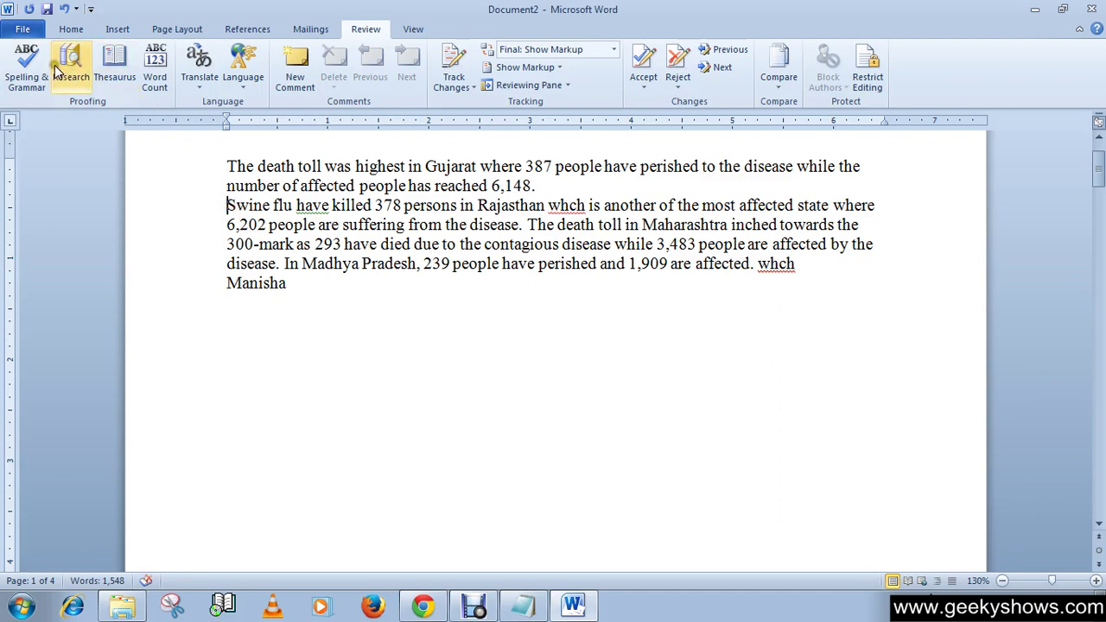
pyautogui.click(27, 69)
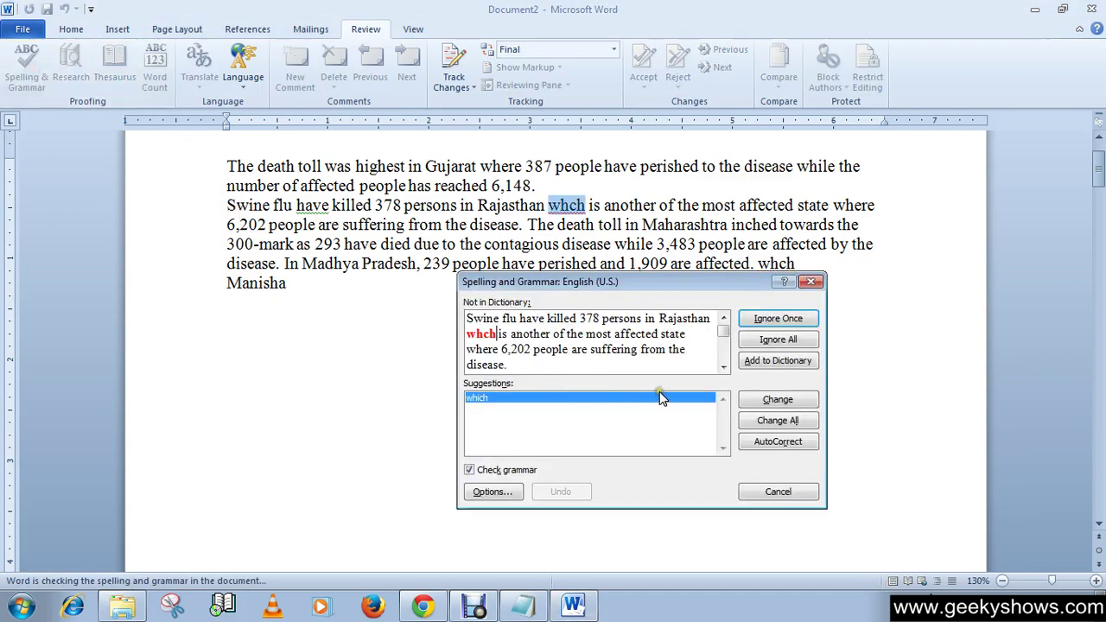
pyautogui.click(510, 474)
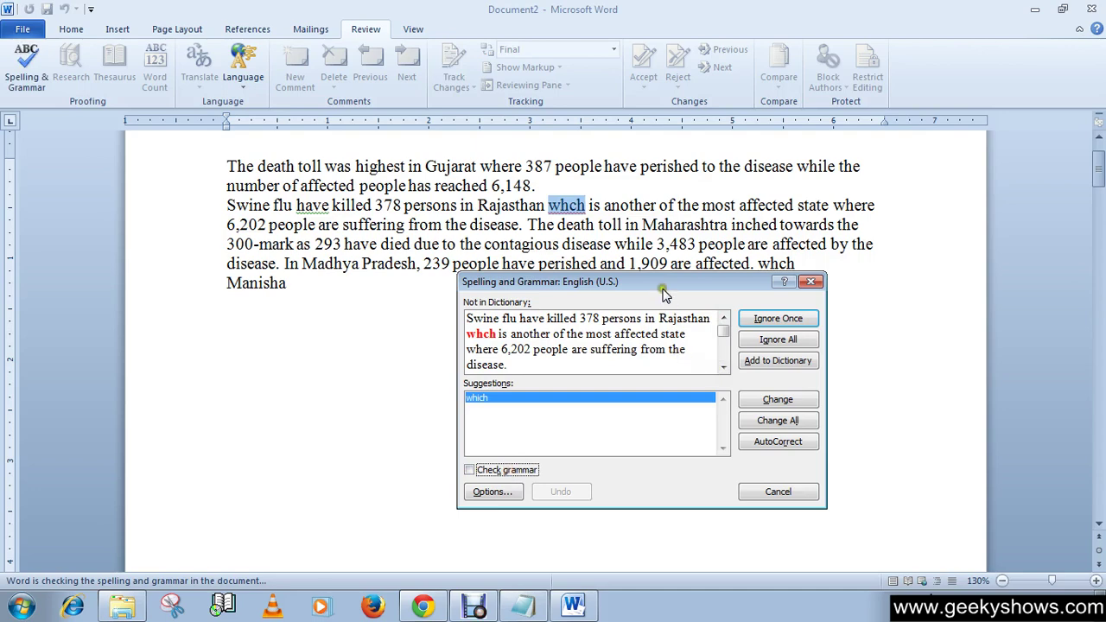
pyautogui.moveTo(663, 295); pyautogui.dragTo(655, 277)
pyautogui.moveTo(750, 268); pyautogui.dragTo(575, 316)
pyautogui.click(603, 455)
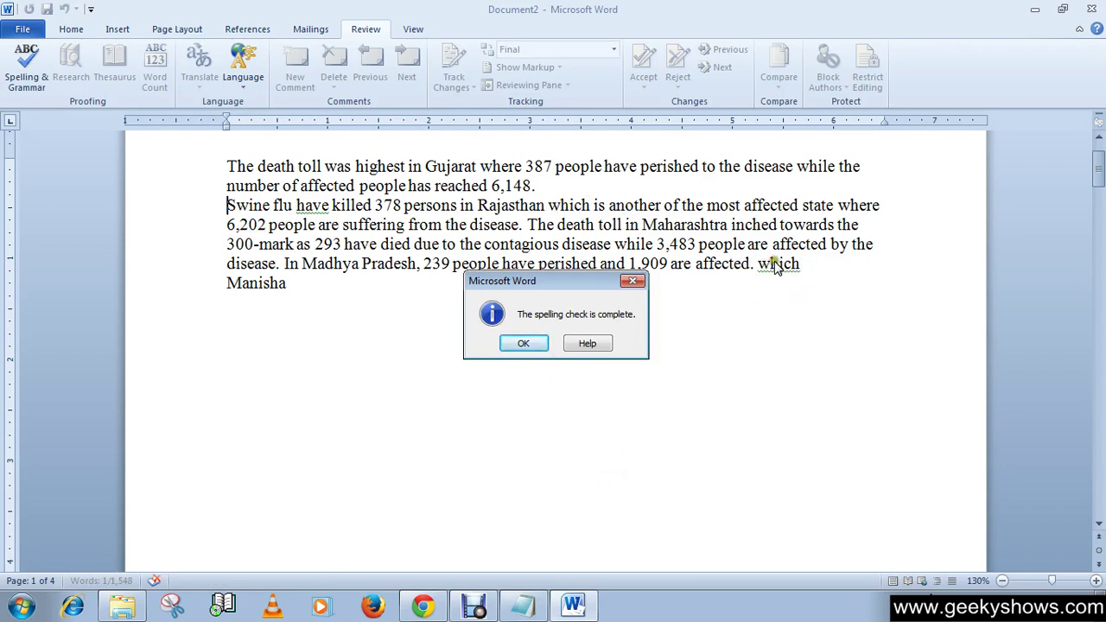
pyautogui.click(521, 344)
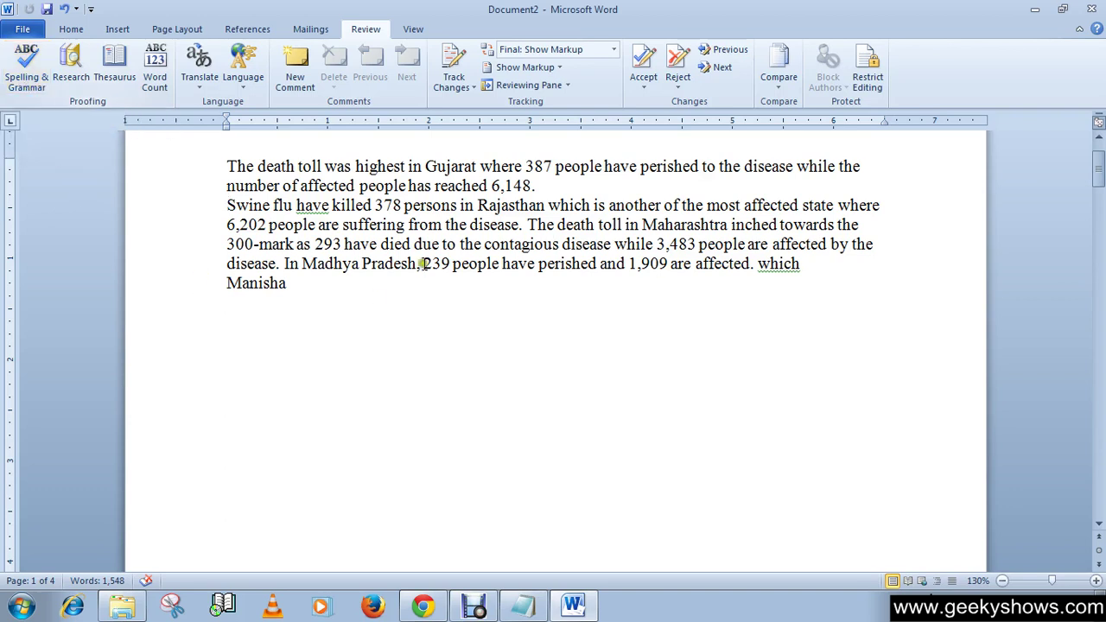
# Replace the flagged "have" with "has" and the final "which" with "Which" using the suggested corrections in the text
pyautogui.rightClick(313, 214)
pyautogui.click(346, 224)
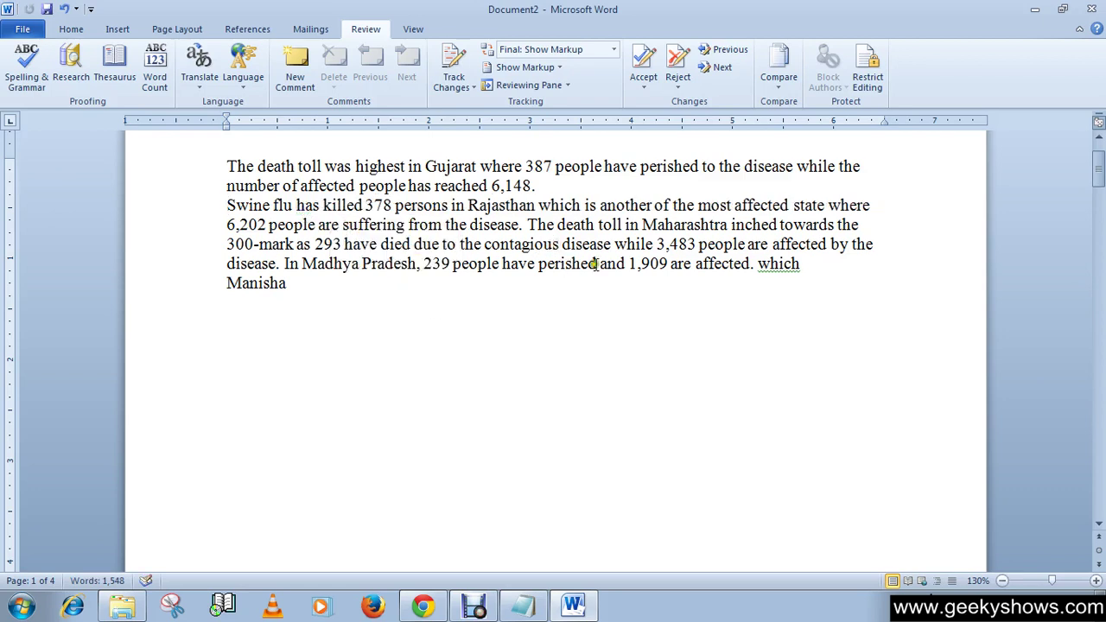
pyautogui.rightClick(776, 267)
pyautogui.click(797, 279)
pyautogui.rightClick(781, 268)
pyautogui.click(811, 286)
pyautogui.click(683, 246)
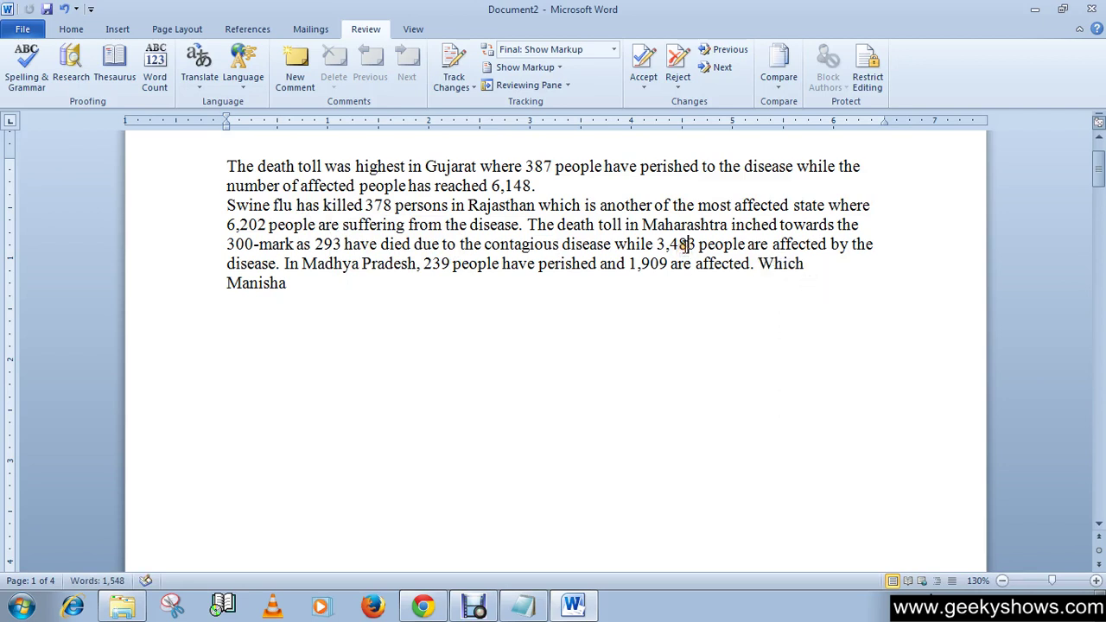